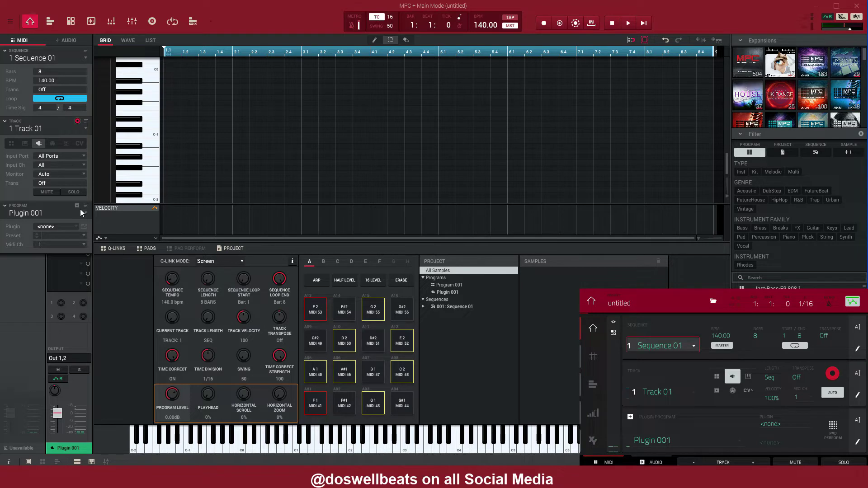
Load the Electric plugin from the AIR Music Technology group of MPC Plugins into the track's plugin program.
left_click(75, 228)
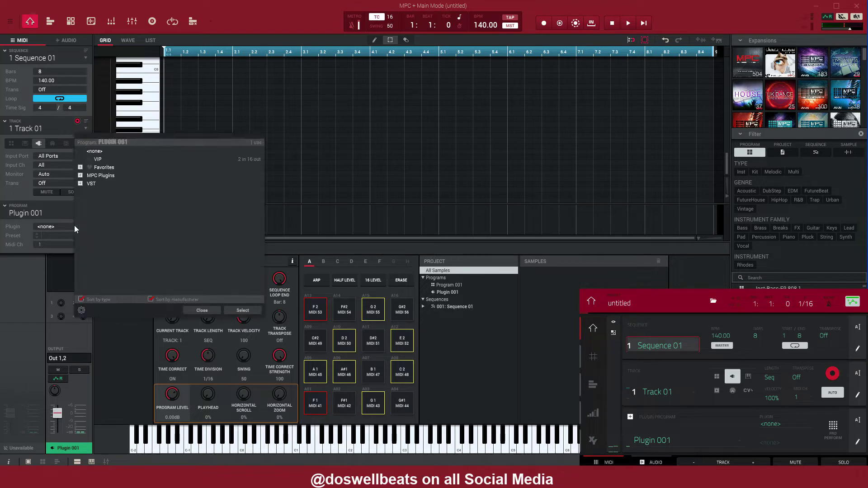
left_click(80, 167)
left_click(81, 168)
left_click(81, 175)
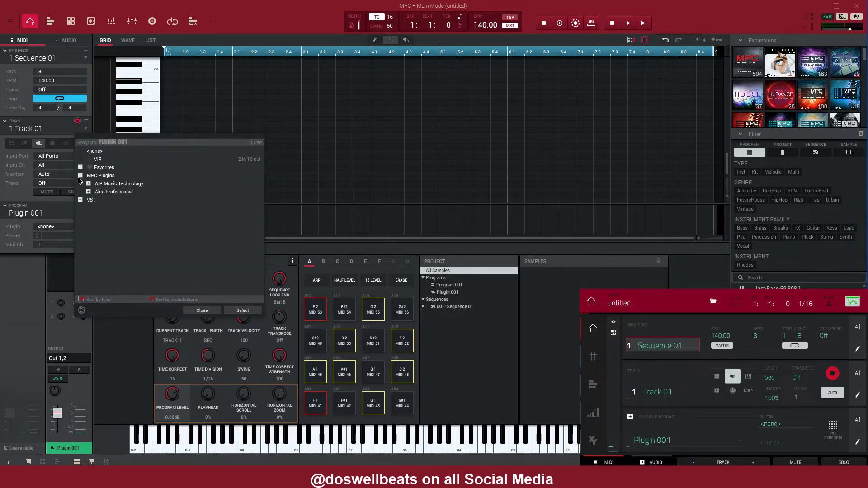
left_click(88, 184)
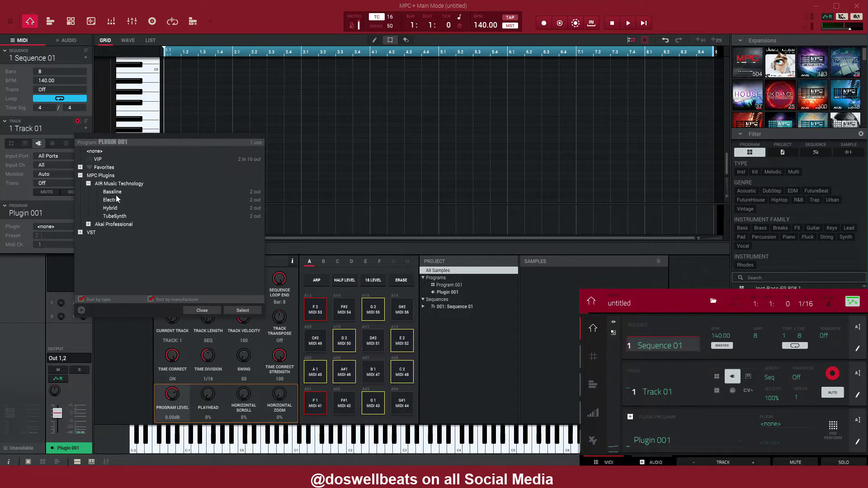
left_click(117, 203)
double_click(116, 203)
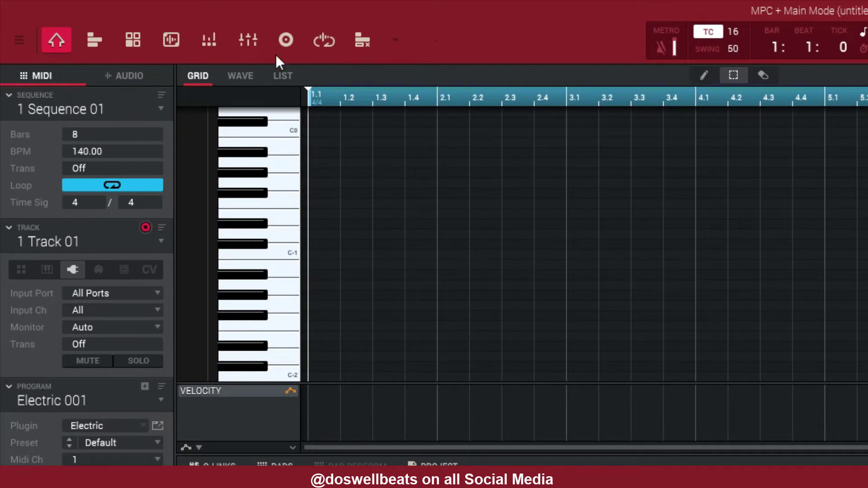
Open the Generate Random Events tool and view its event type choices, leaving Melodic events selected.
left_click(18, 41)
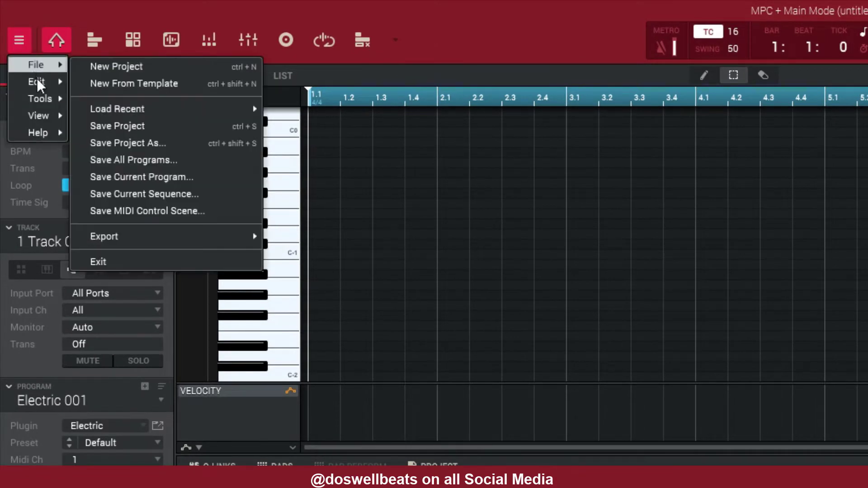
mouse_move(45, 98)
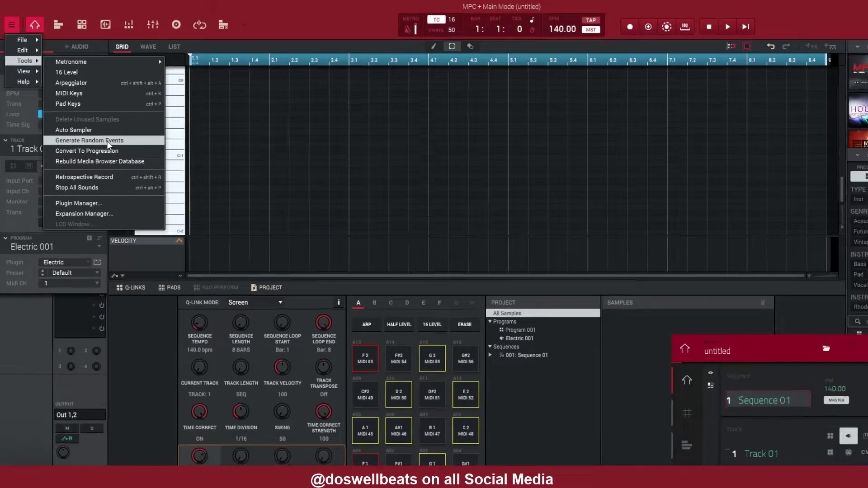
left_click(175, 229)
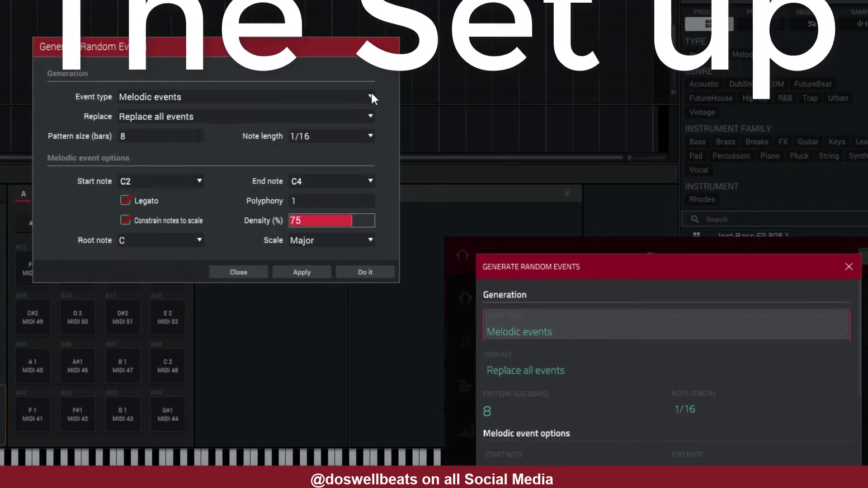
left_click(495, 174)
left_click(495, 174)
left_click(362, 91)
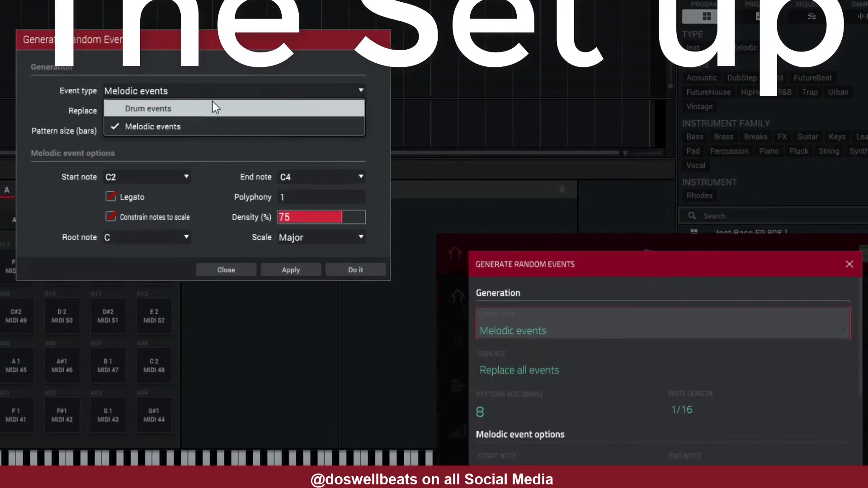
left_click(360, 91)
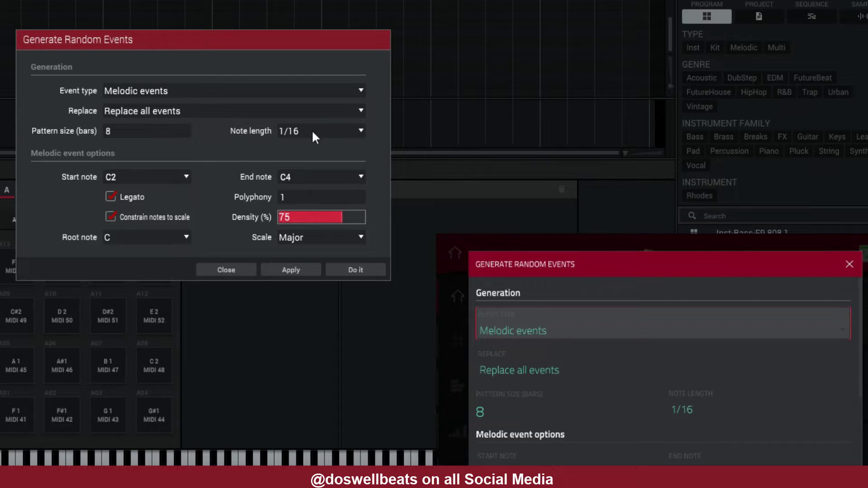
Set the generator's note length to Bar and the start note to C2, and view the end note's octave choices.
left_click(361, 133)
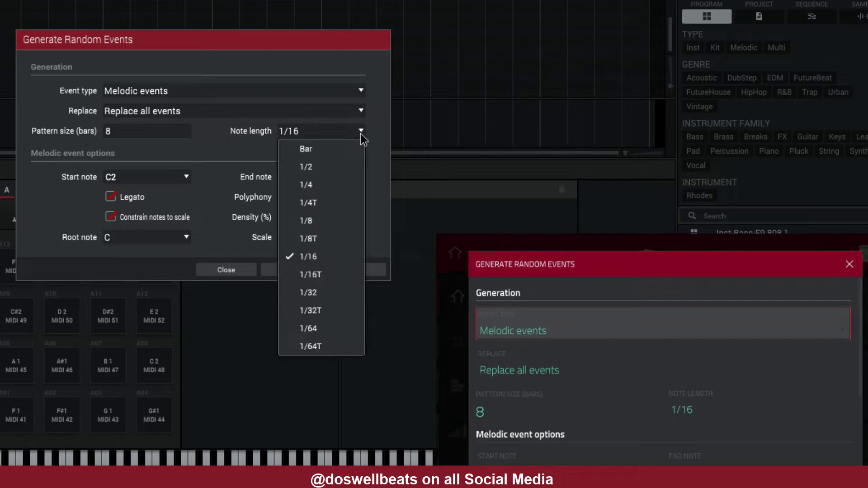
left_click(312, 147)
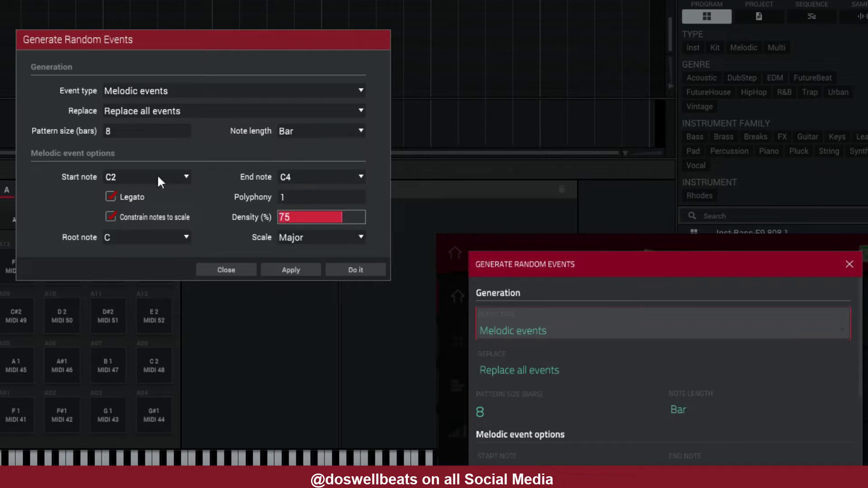
left_click(186, 177)
mouse_move(155, 271)
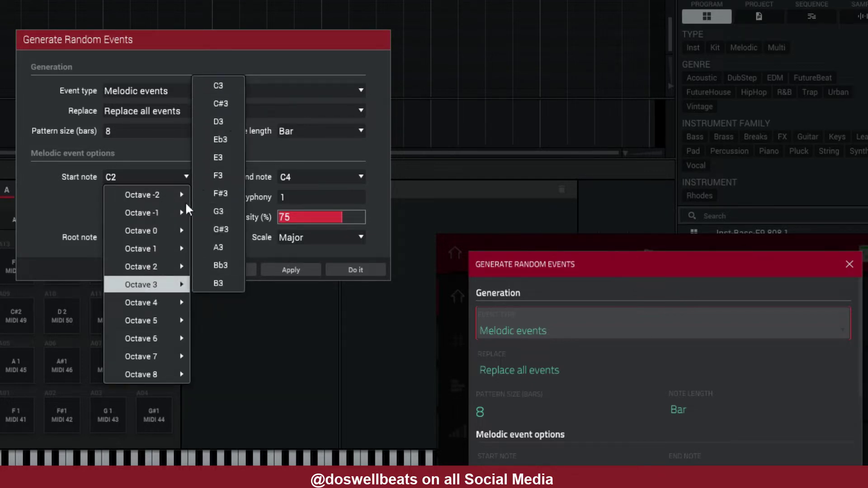
left_click(213, 267)
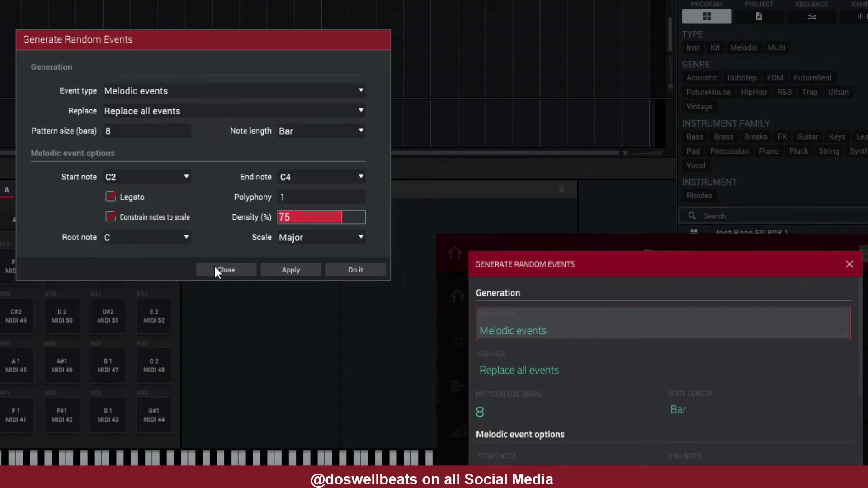
left_click(360, 177)
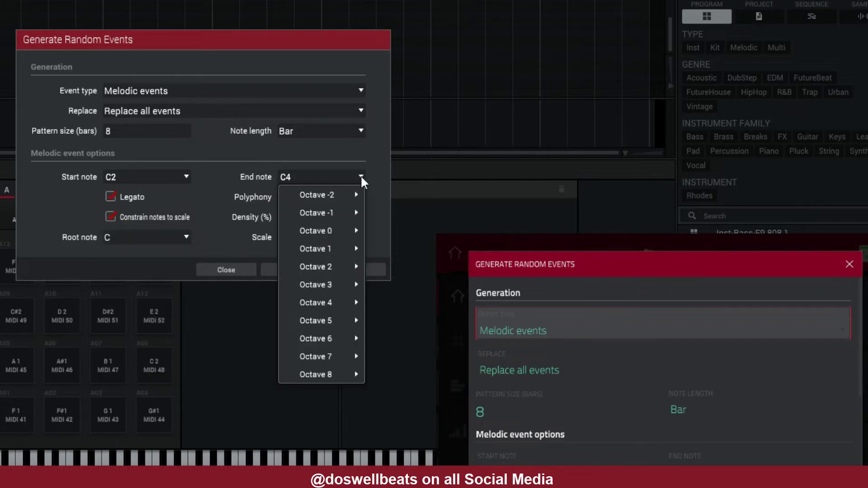
left_click(361, 177)
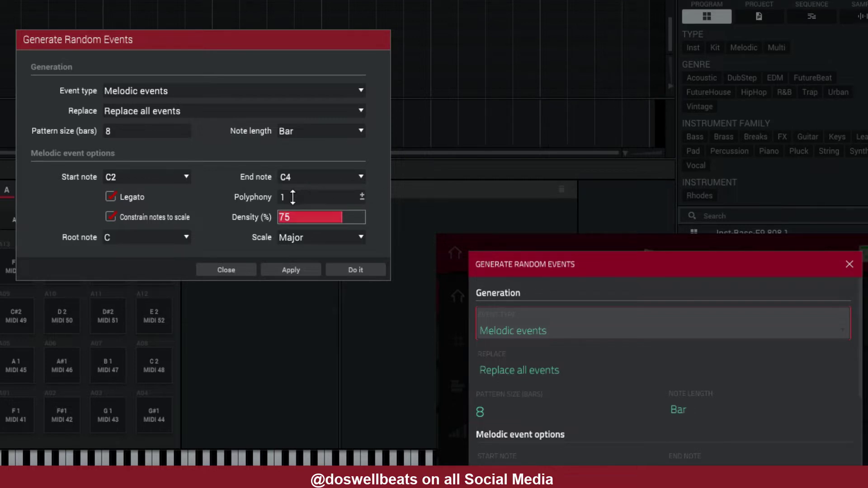
Set the polyphony to 3 and the density to 50% for the random melodic events.
left_click_drag(293, 197, 293, 187)
left_click_drag(337, 216, 377, 214)
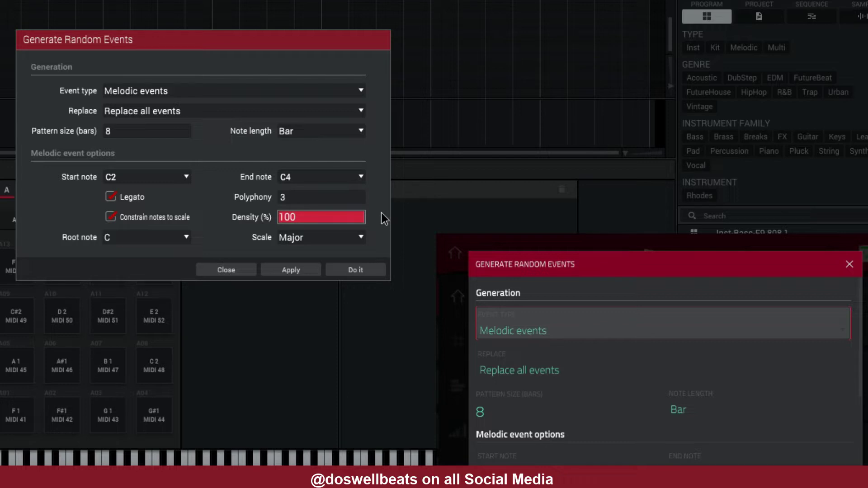
left_click_drag(382, 212, 324, 231)
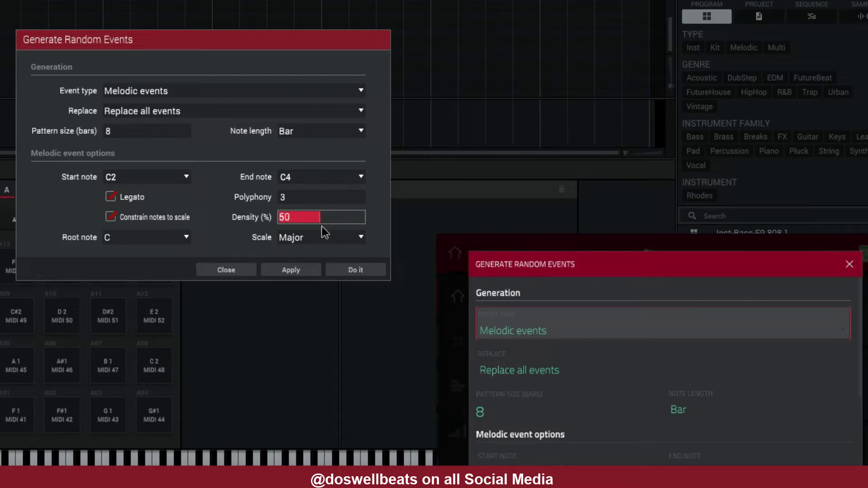
Set the root note to F and the scale to Natural Minor.
left_click(185, 237)
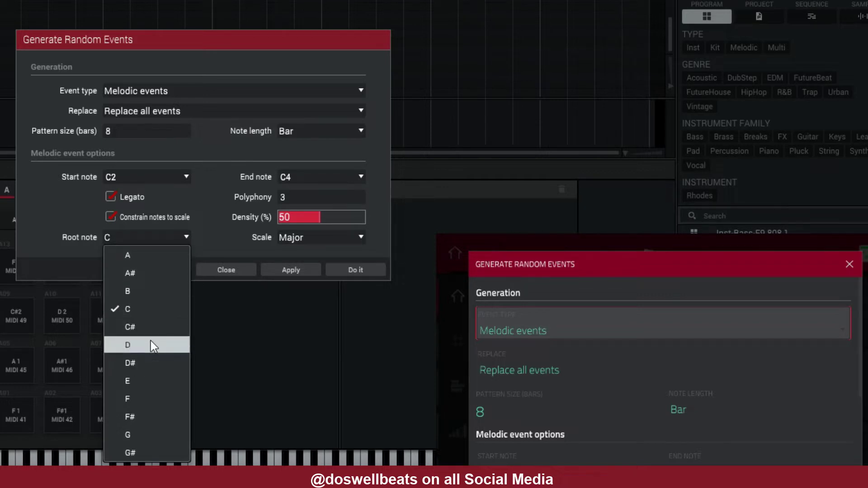
left_click(146, 399)
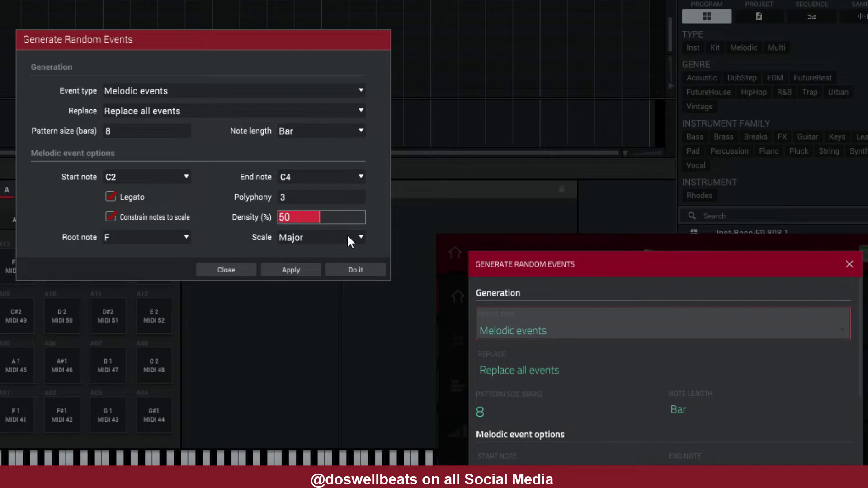
left_click(362, 237)
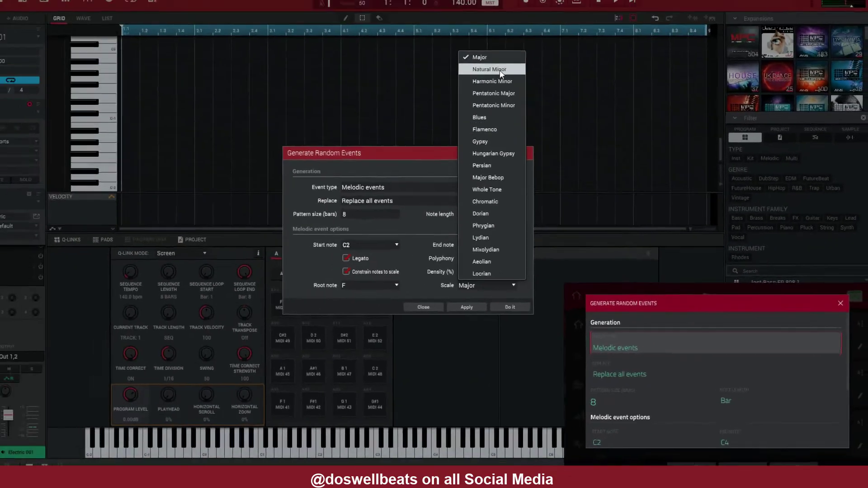
left_click(500, 70)
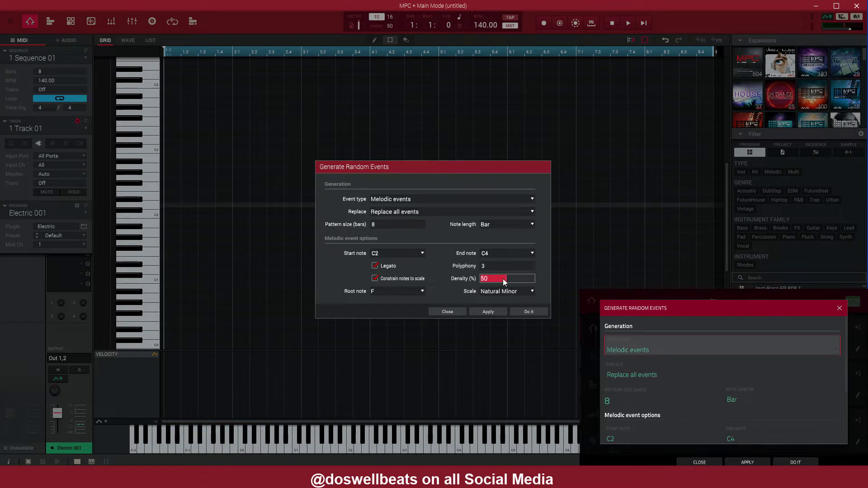
Set the density to 100%, generate the random chords on the track and play them back.
left_click_drag(502, 279, 548, 280)
left_click(493, 311)
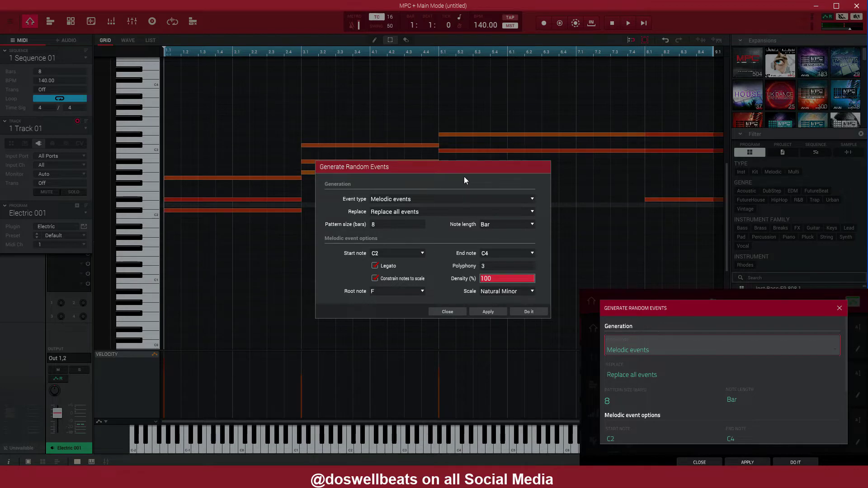
left_click(454, 310)
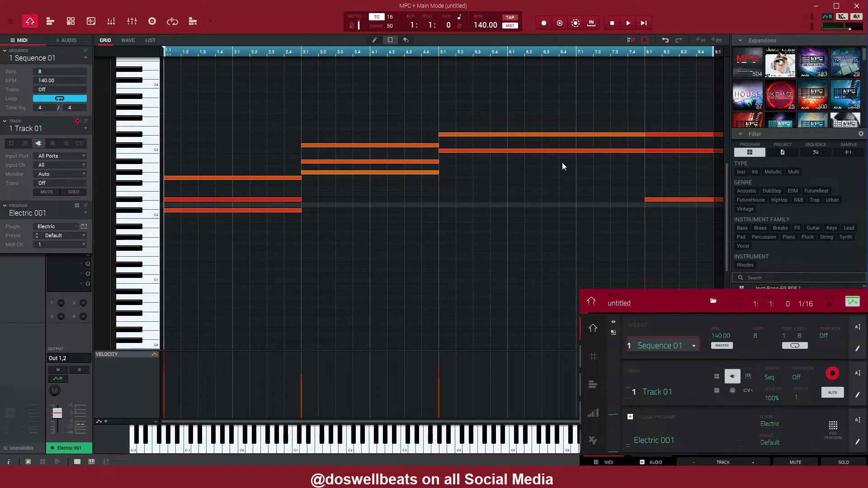
key("space")
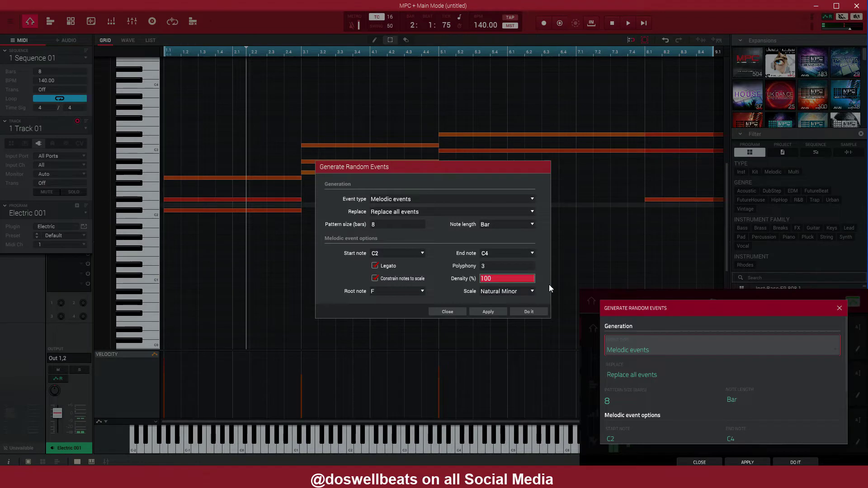
Generate a fresh set of random chords with the same settings, audition it and leave the generator.
left_click(488, 311)
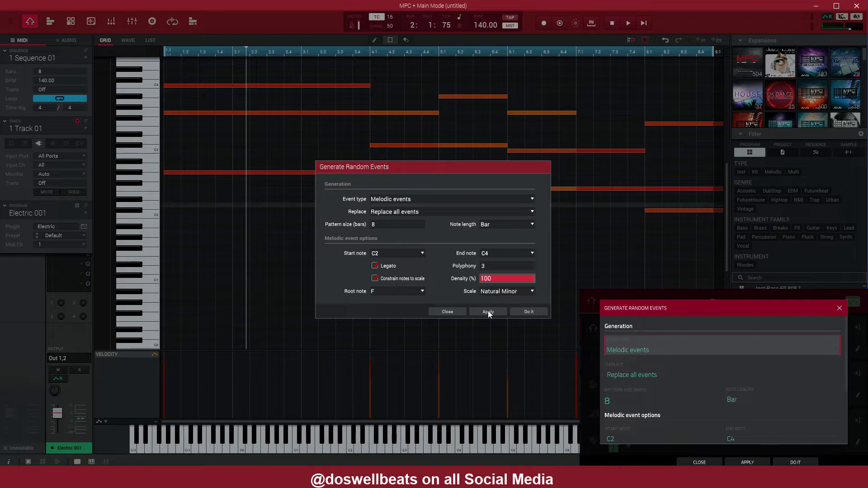
key("space")
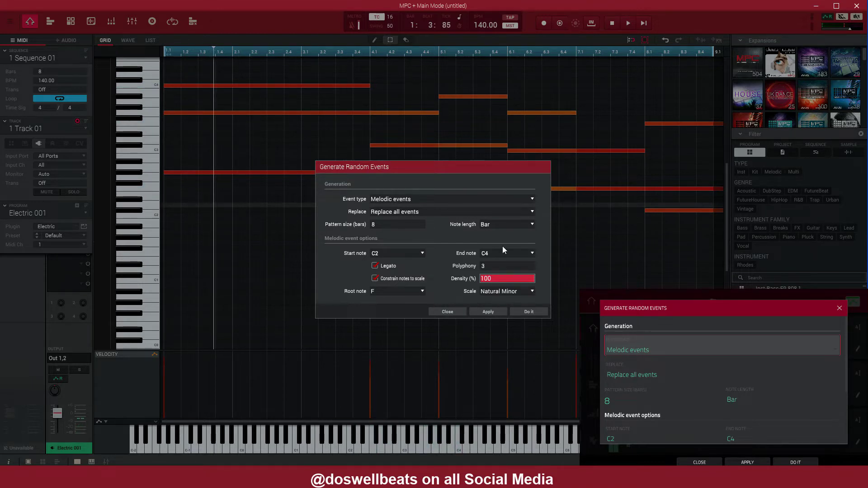
left_click(450, 314)
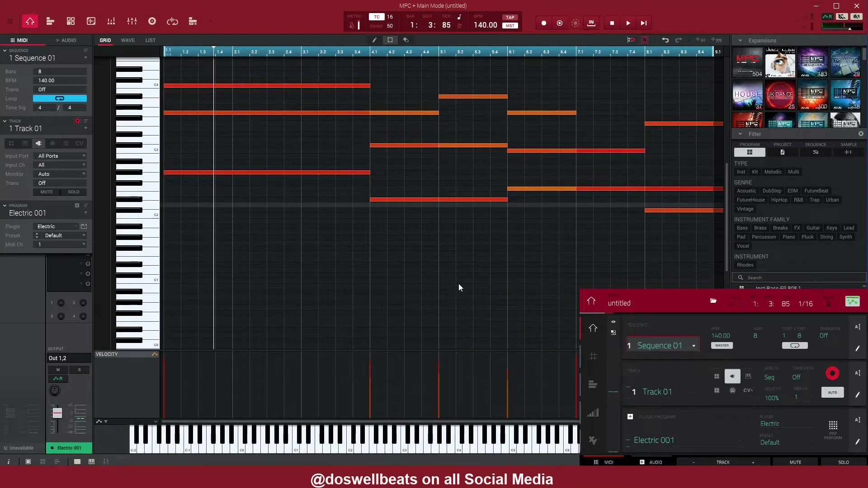
Trim the bar 8 chord to end with the sequence and select the chords in bars 5, 6 and 7 in turn during playback.
left_click_drag(719, 108, 719, 211)
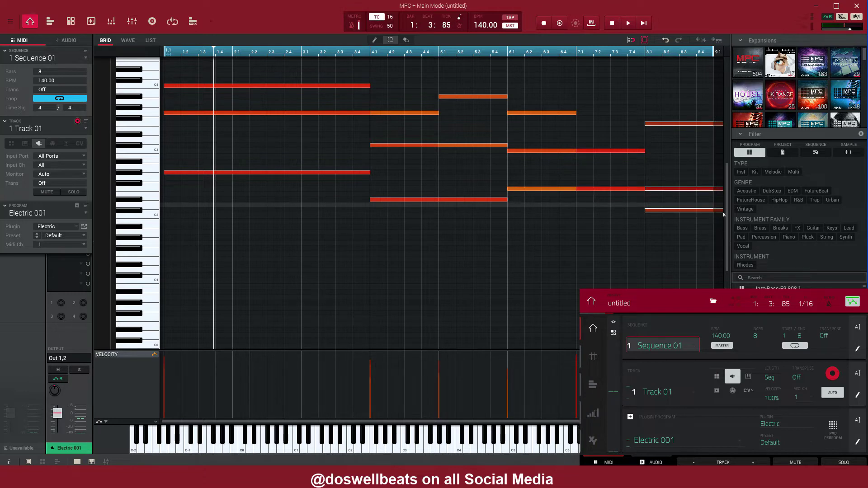
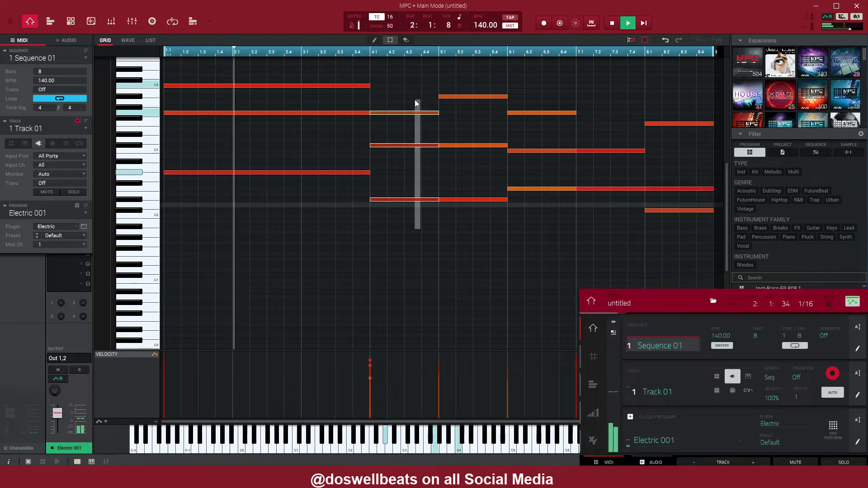
left_click_drag(471, 225, 471, 86)
left_click_drag(538, 245, 540, 96)
left_click_drag(604, 209, 602, 130)
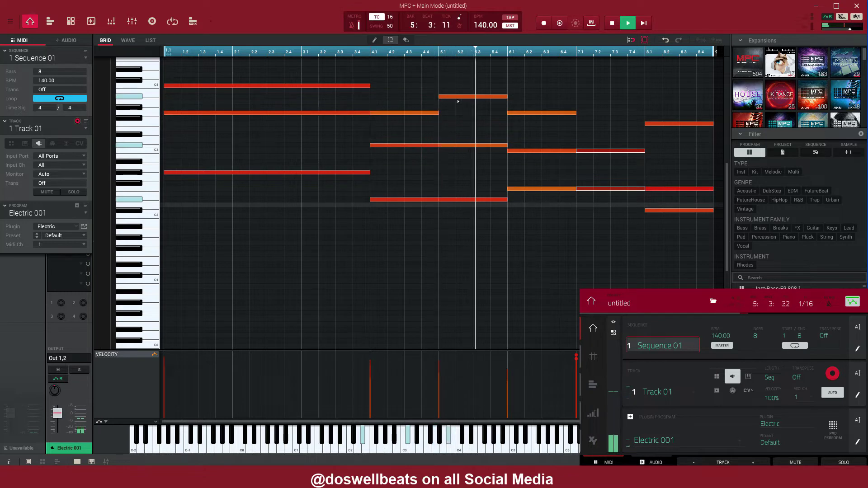
Shorten the chords in bars 4 and 6 slightly so each ends just before the next bar, and audition the progression.
left_click_drag(414, 76, 435, 202)
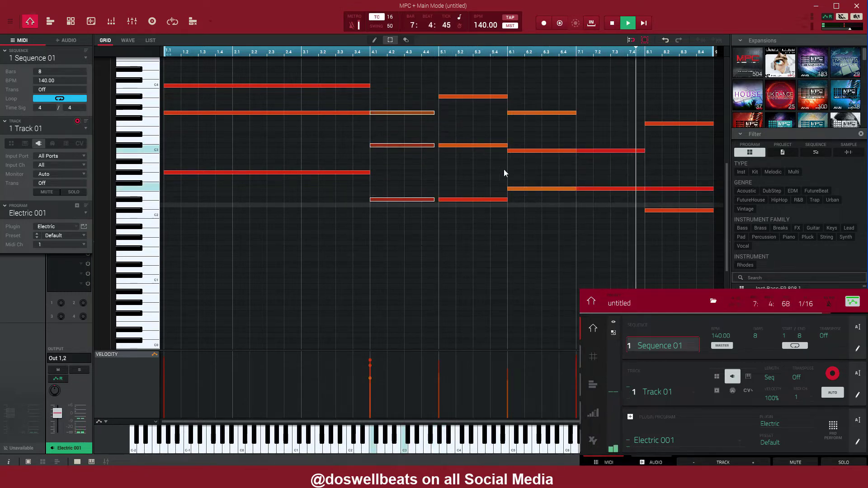
left_click(368, 52)
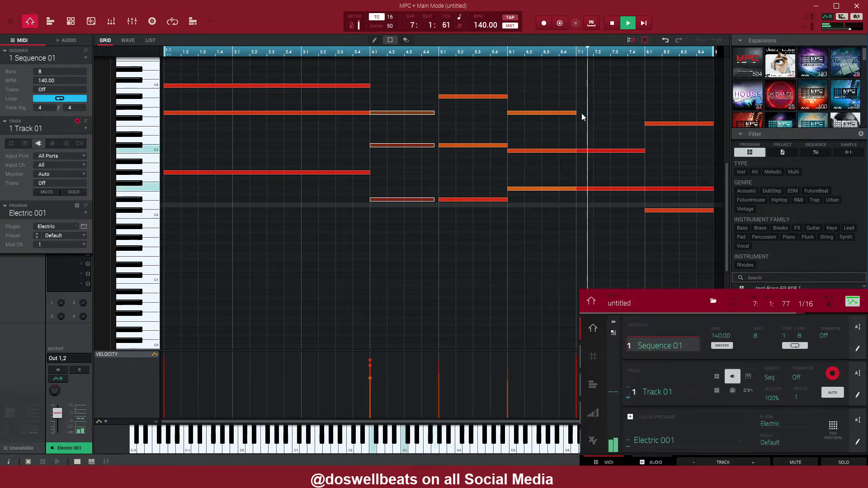
left_click_drag(563, 86, 573, 191)
left_click(492, 52)
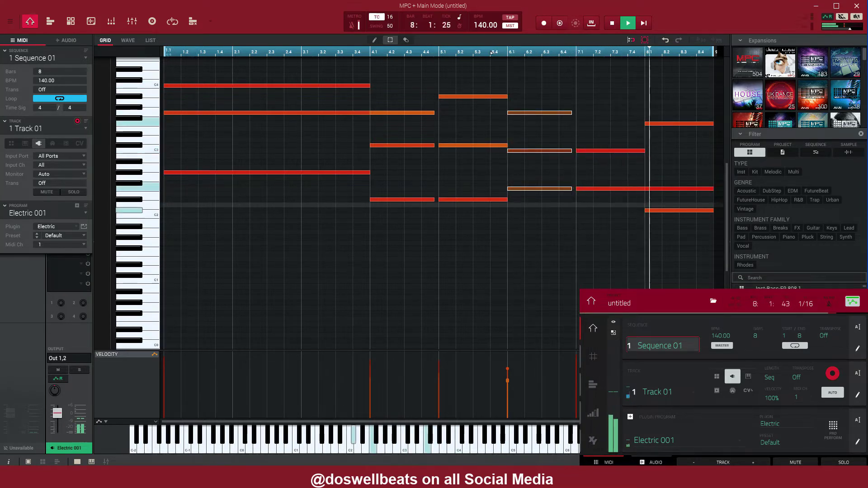
key("space")
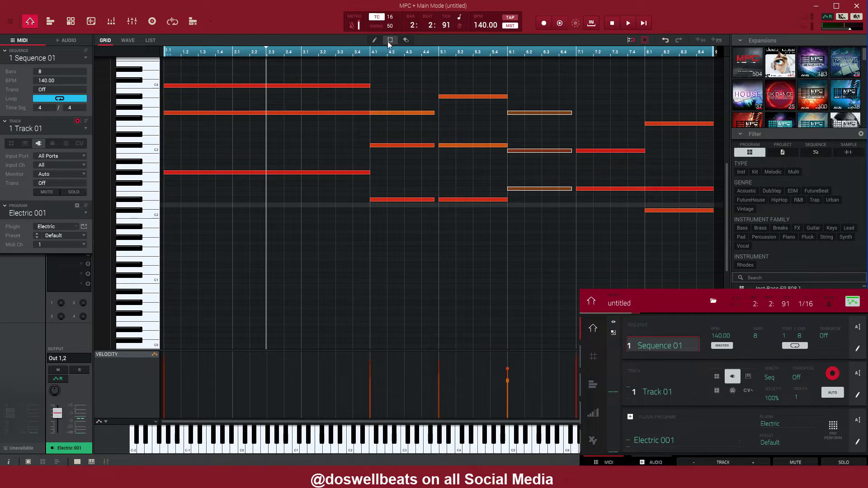
key("space")
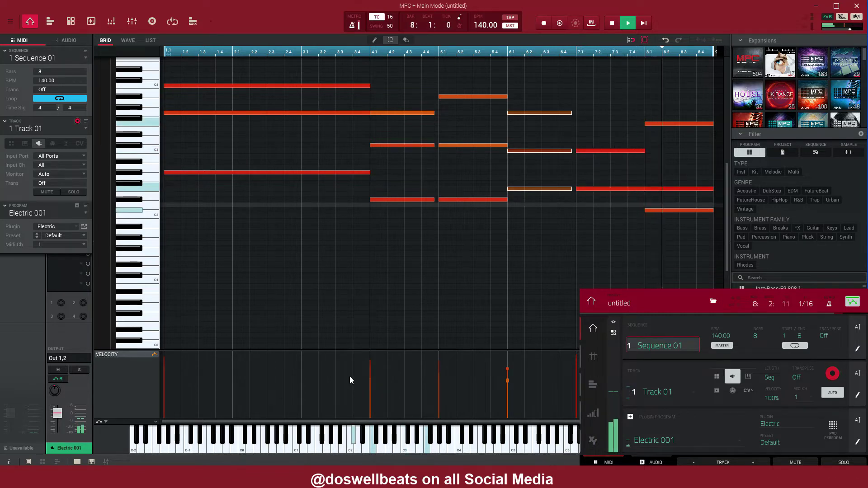
Stop playback, look at the unused track 2 and return to Track 01 with the chord progression.
key("space")
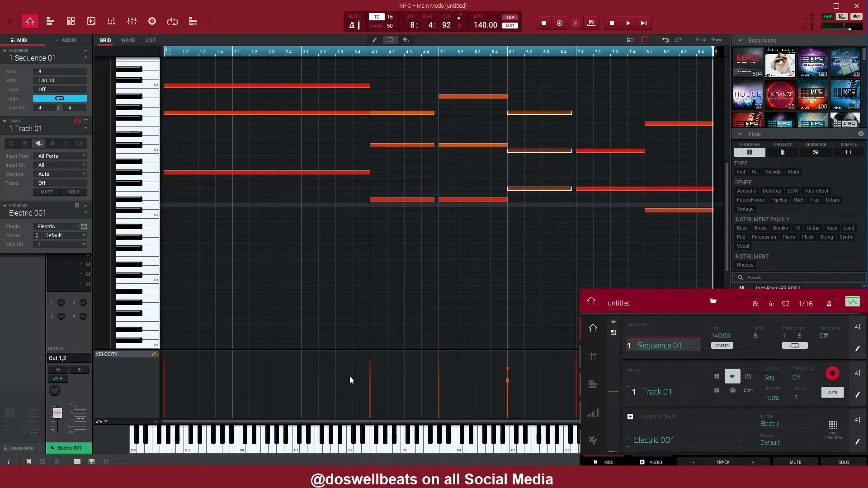
scroll(262, 311, "up", 2)
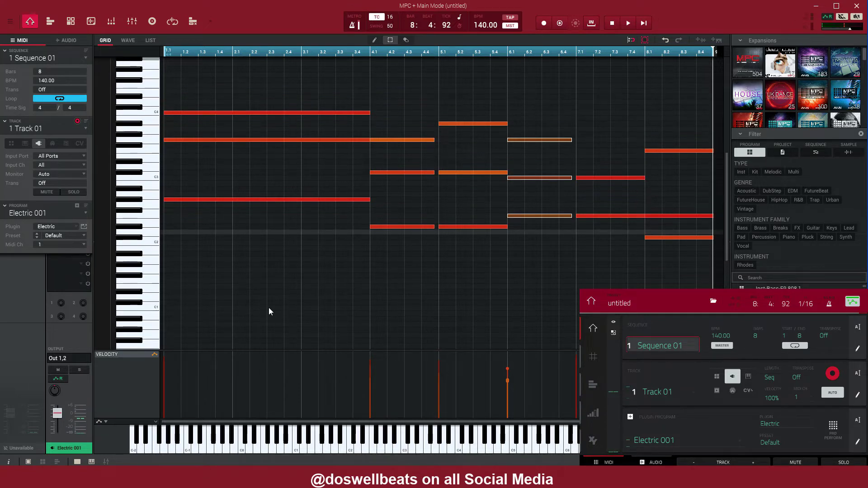
left_click(85, 129)
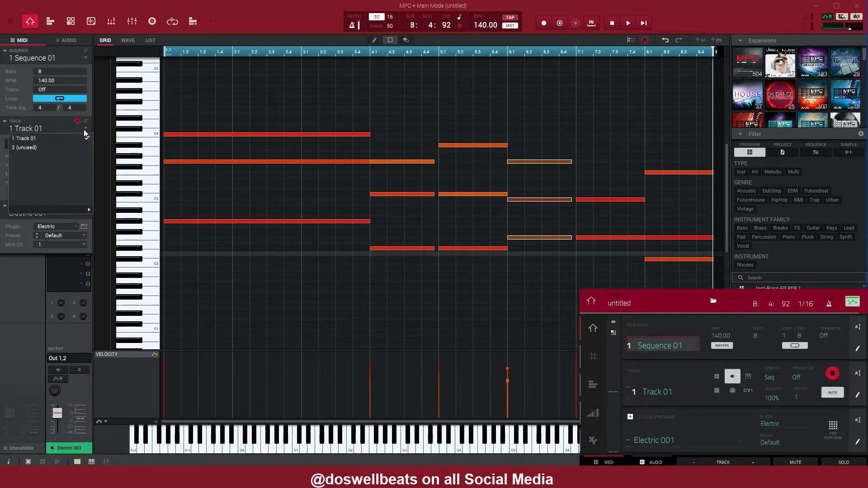
left_click(33, 148)
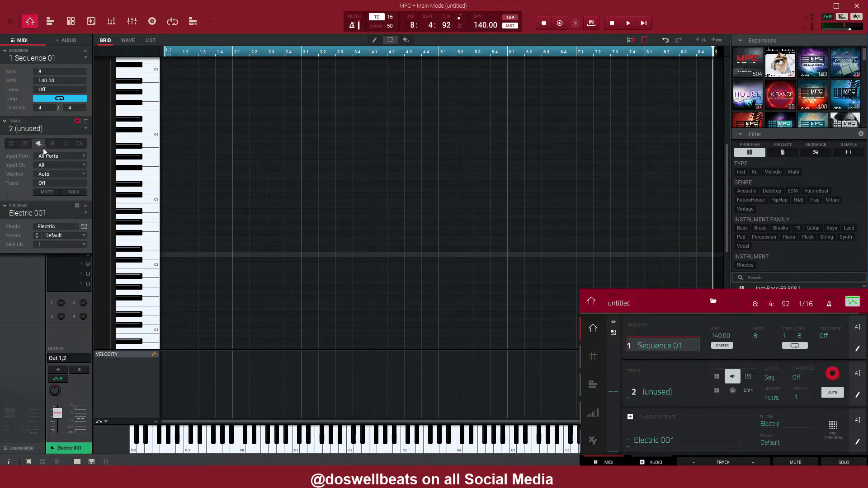
left_click(85, 131)
left_click(55, 139)
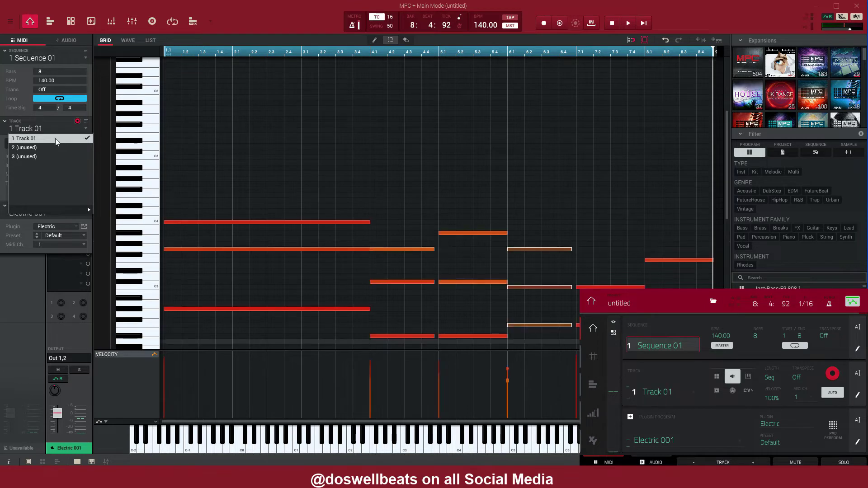
scroll(243, 165, "down", 2)
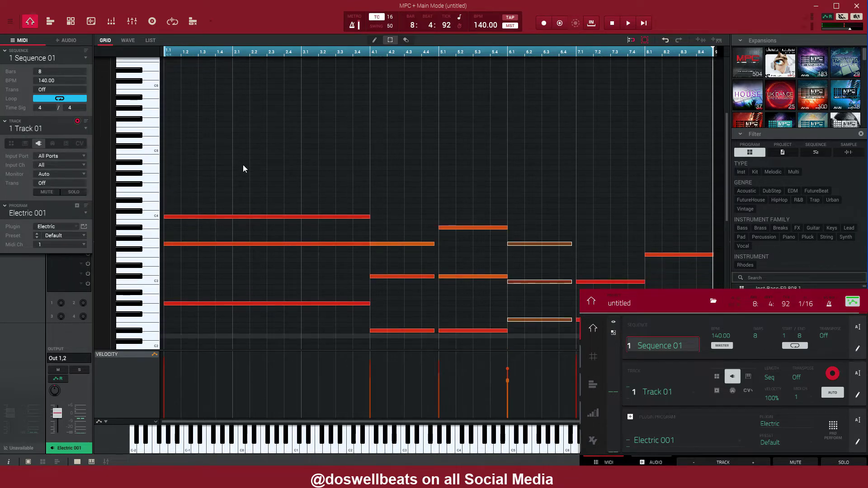
scroll(243, 168, "up", 3)
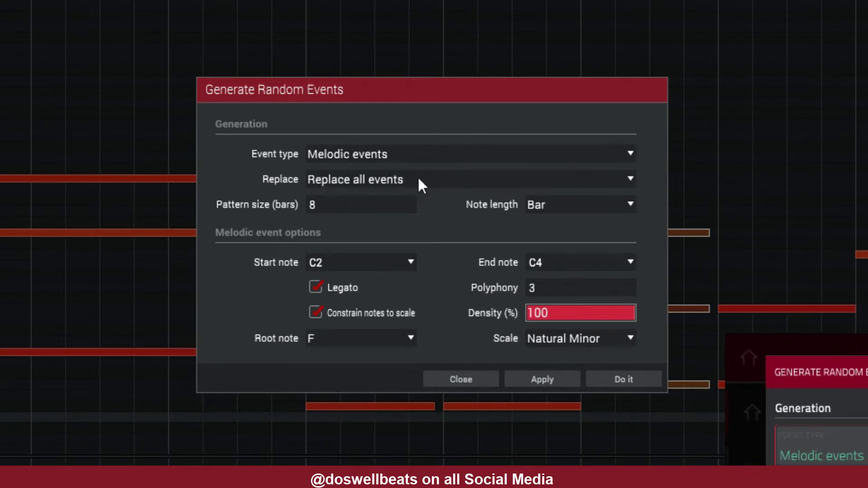
In Generate Random Events, choose to add to existing events, with start note C4 and end note C6.
left_click(435, 178)
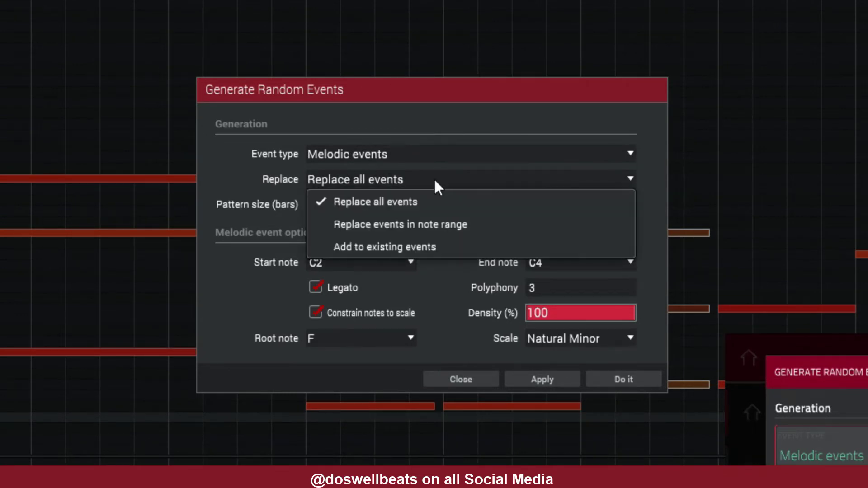
left_click(387, 247)
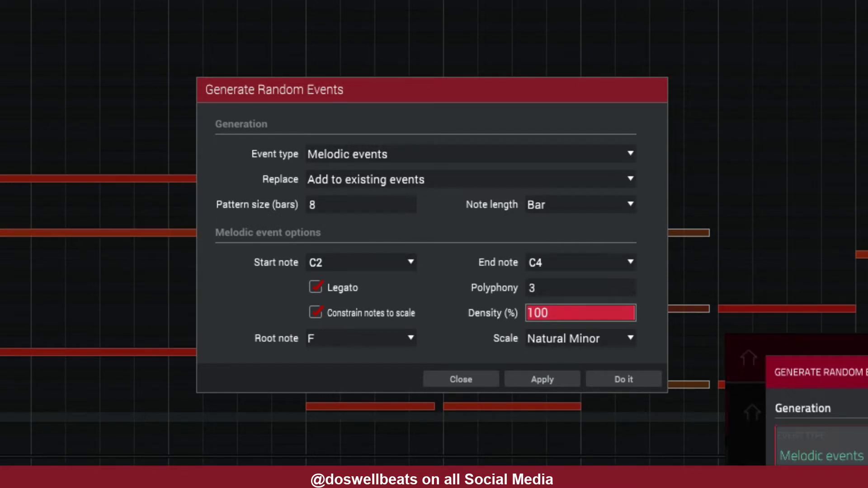
left_click(411, 258)
mouse_move(367, 435)
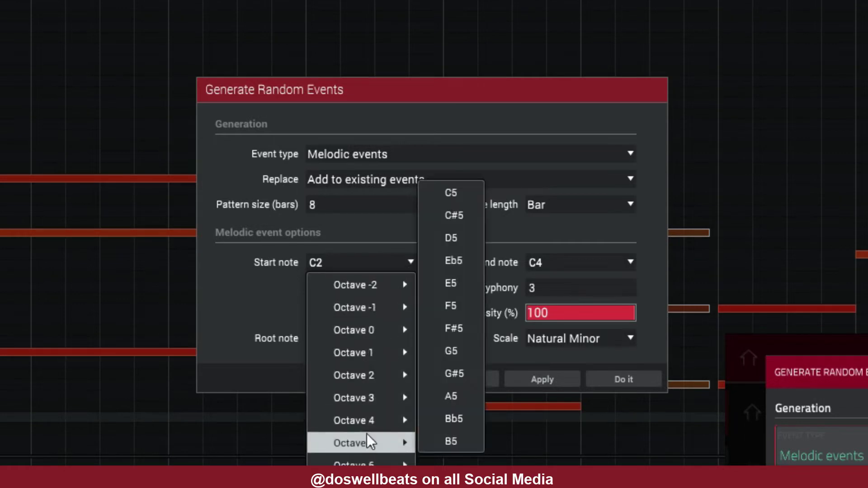
mouse_move(373, 418)
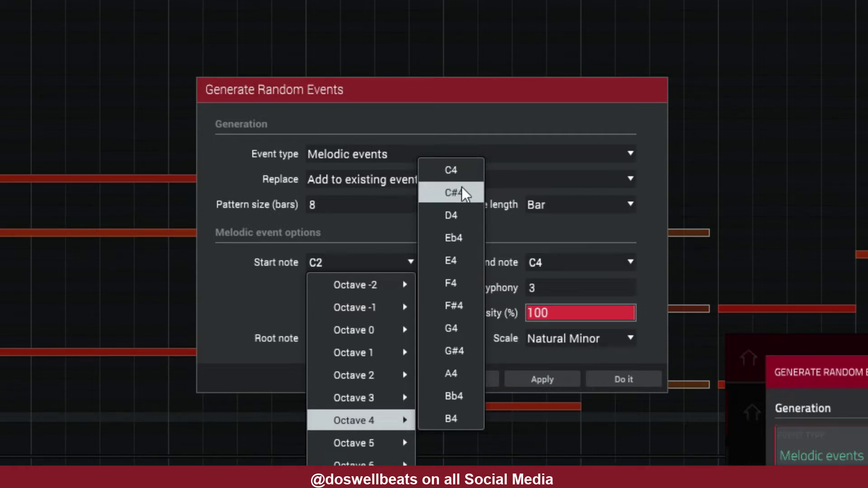
left_click(463, 170)
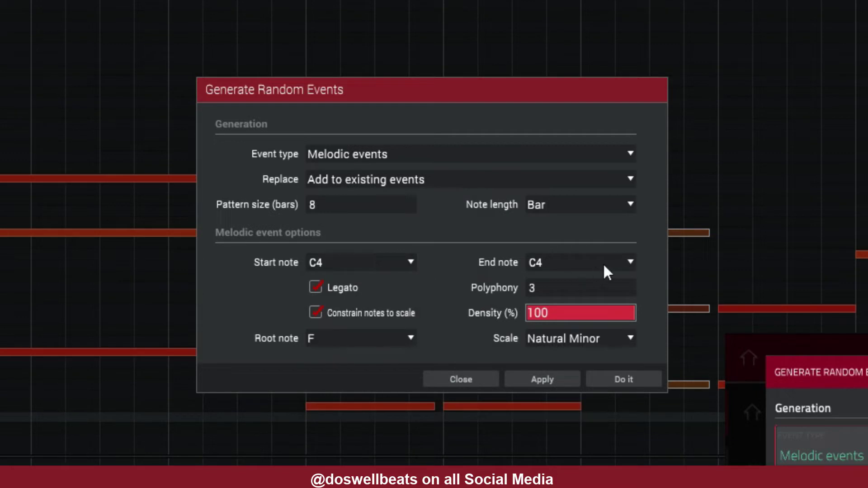
left_click(630, 262)
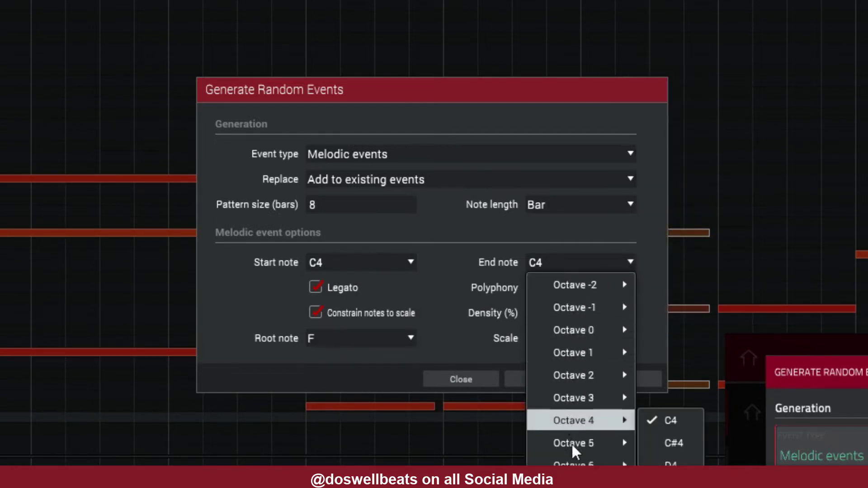
mouse_move(612, 464)
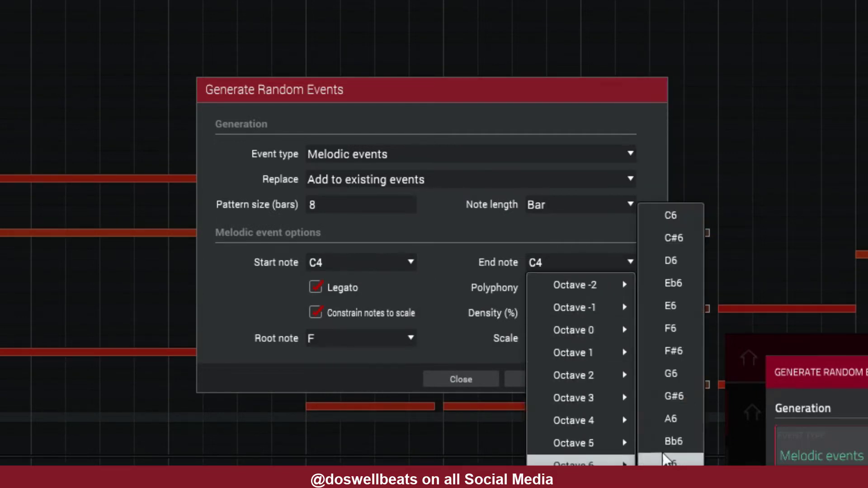
left_click(680, 218)
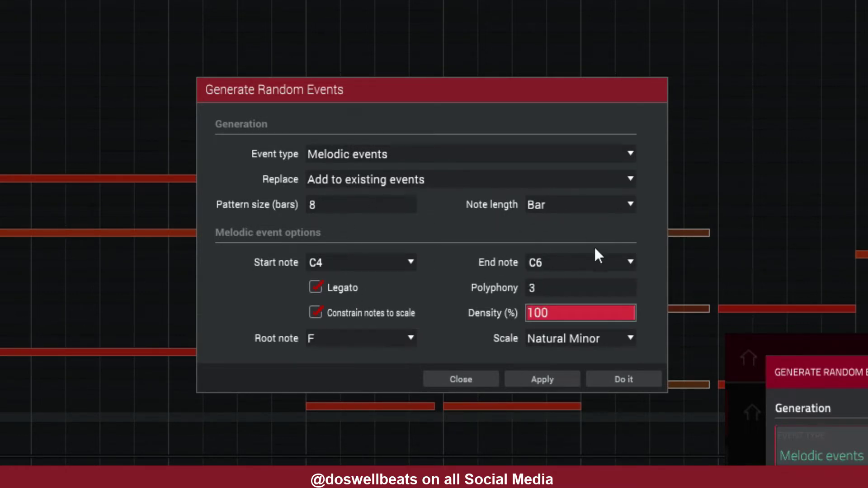
Set the generator's note length to 1/2 and its density to 20%.
left_click(624, 207)
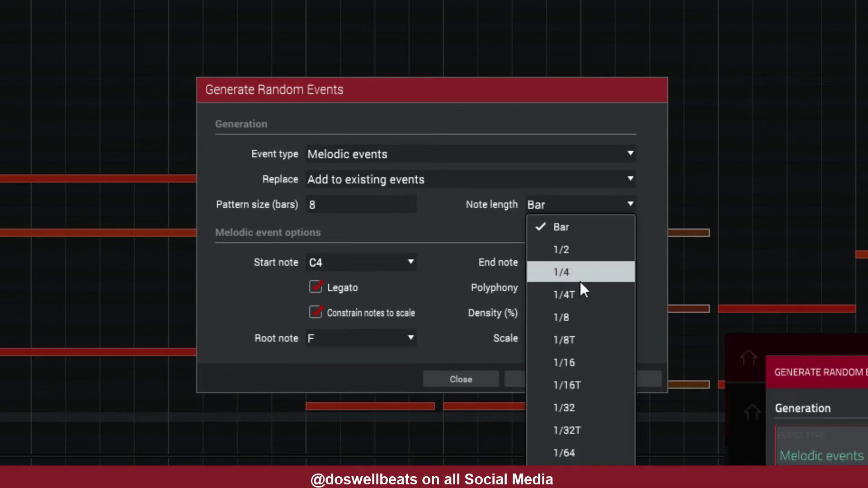
left_click(593, 256)
left_click_drag(631, 313, 554, 325)
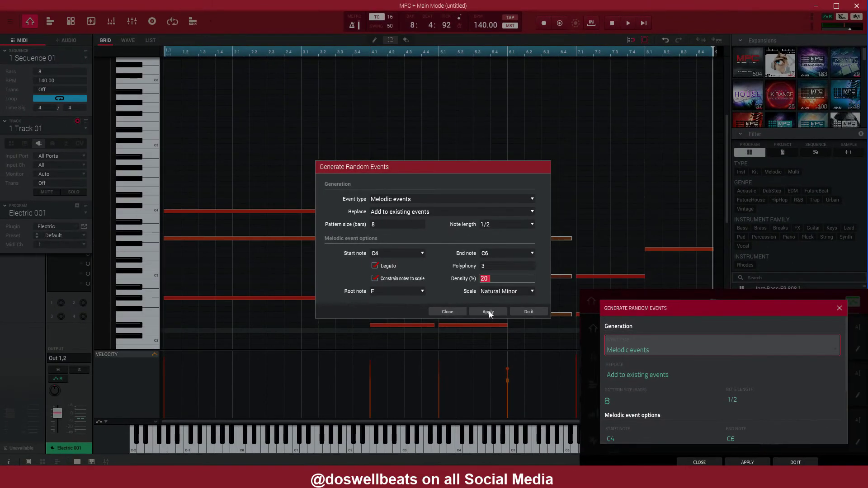
Generate a random melody layer over the chords, audition it and undo it.
left_click(489, 312)
key("space")
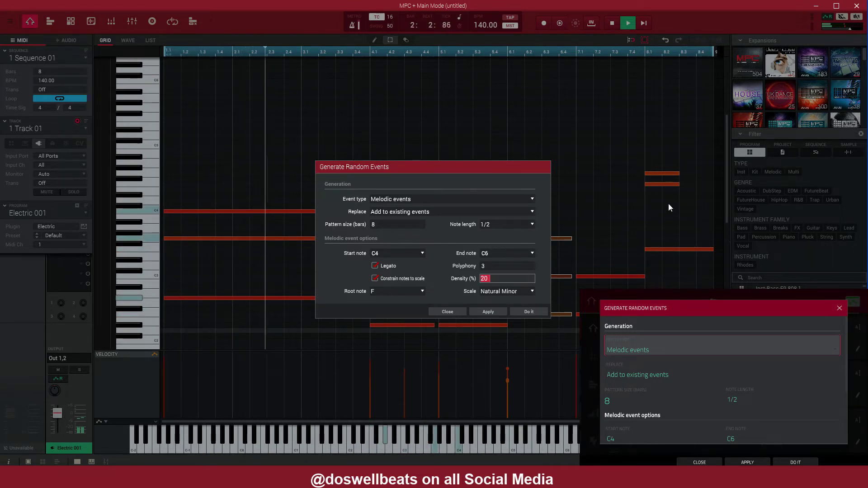
key("space")
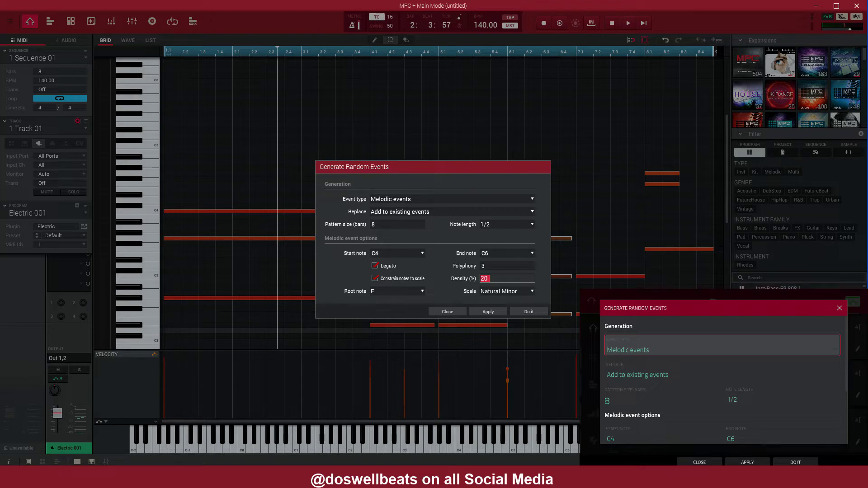
key("ctrl+z")
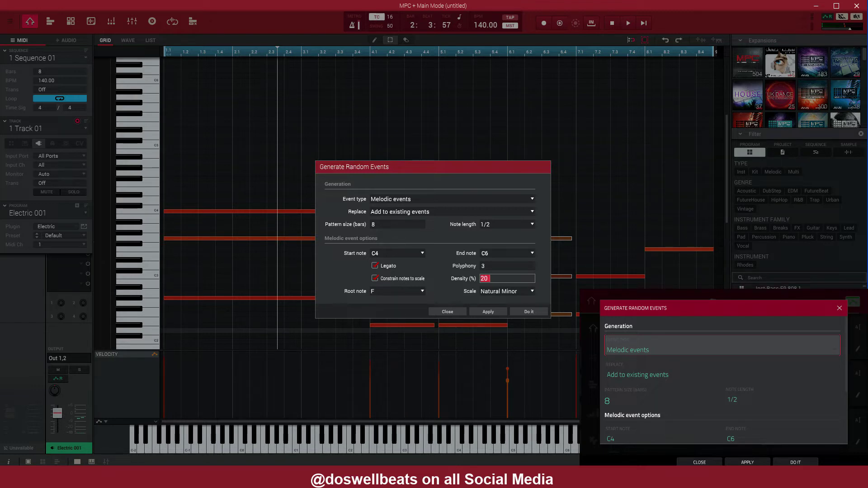
Generate another melody layer with the same settings, audition it and close the generator.
left_click(483, 312)
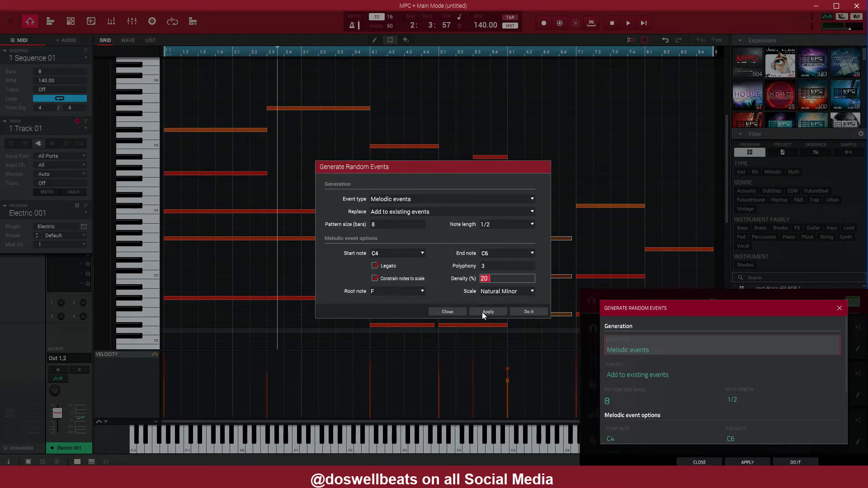
key("space")
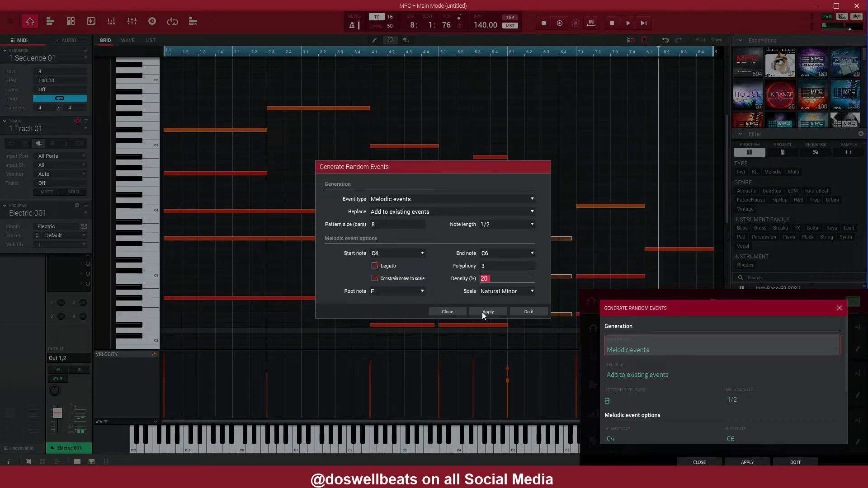
left_click(454, 313)
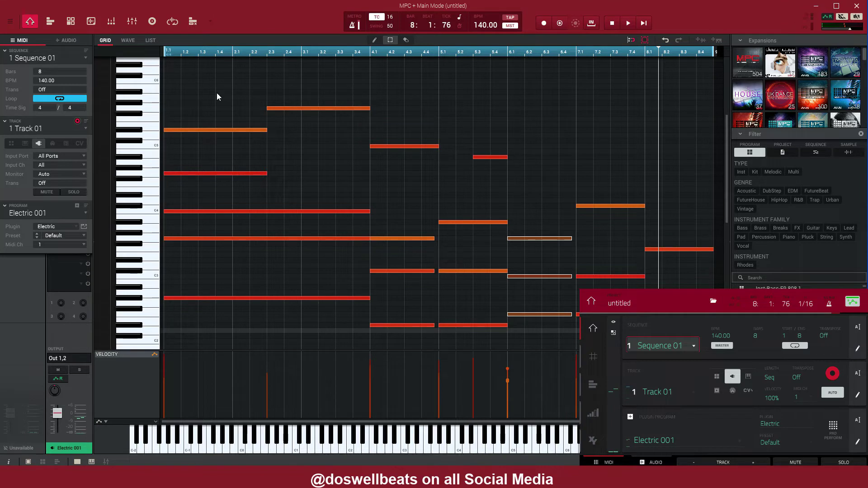
Delete the highest melody note starting at bar 1, then select and deselect the top note in bar 4.
left_click(207, 129)
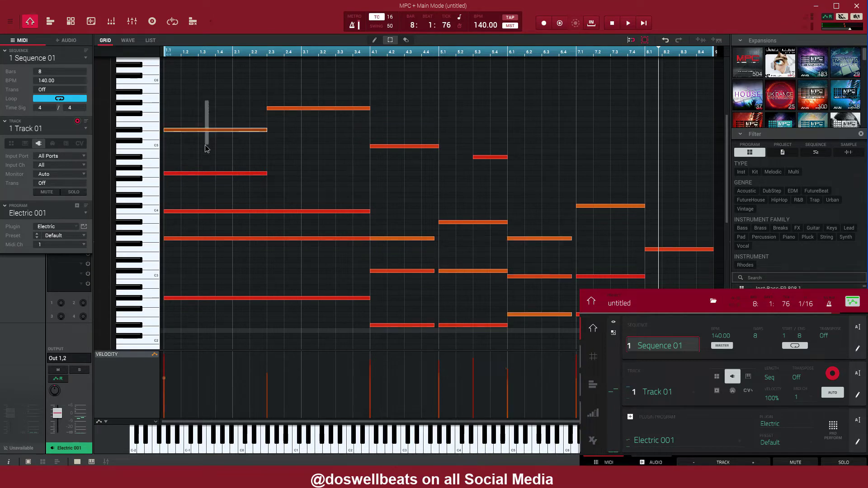
key("Delete")
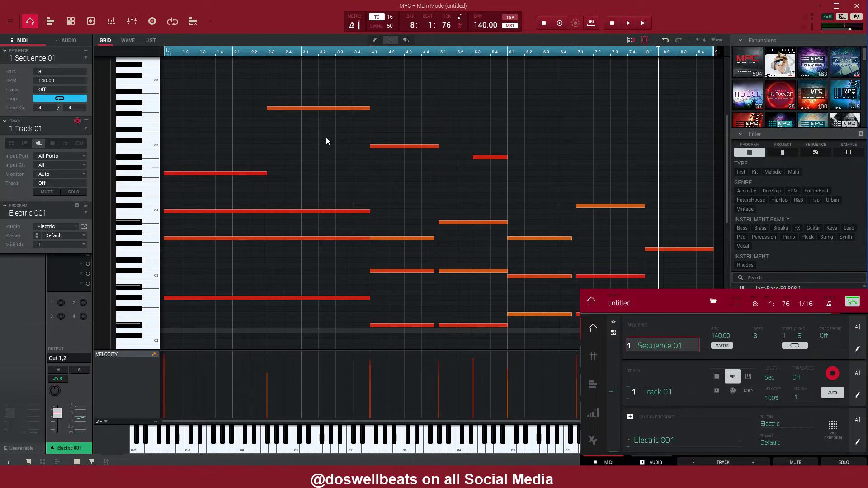
left_click_drag(410, 112, 408, 162)
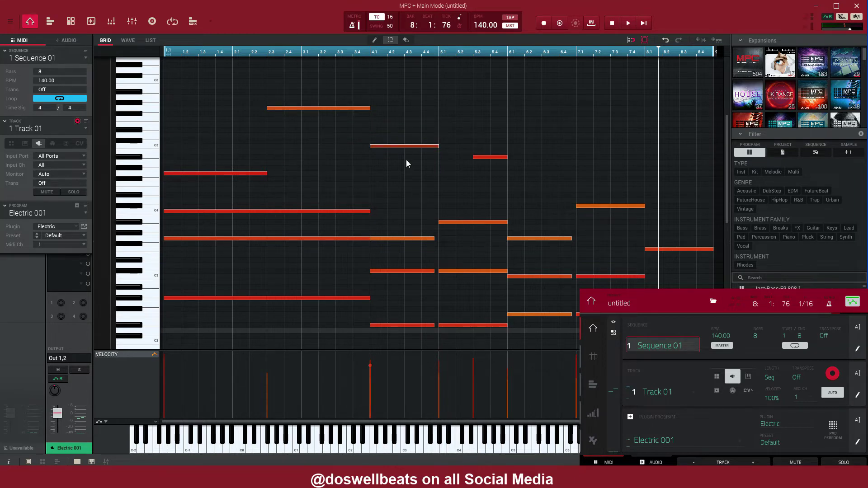
left_click(403, 200)
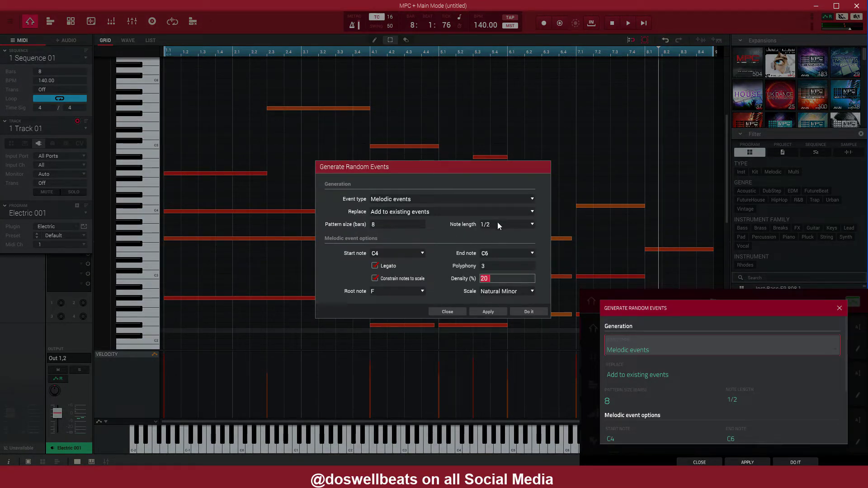
Set the generator's note length to 1/4, add another random melody layer and audition it.
left_click(527, 225)
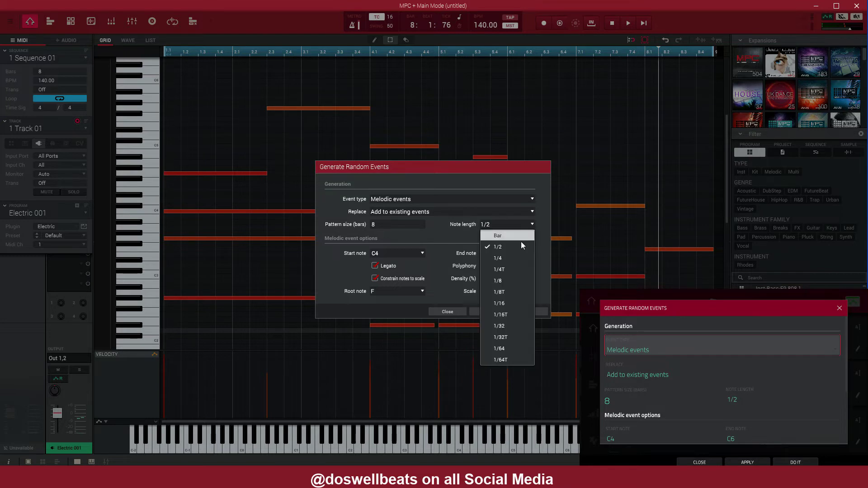
left_click(517, 254)
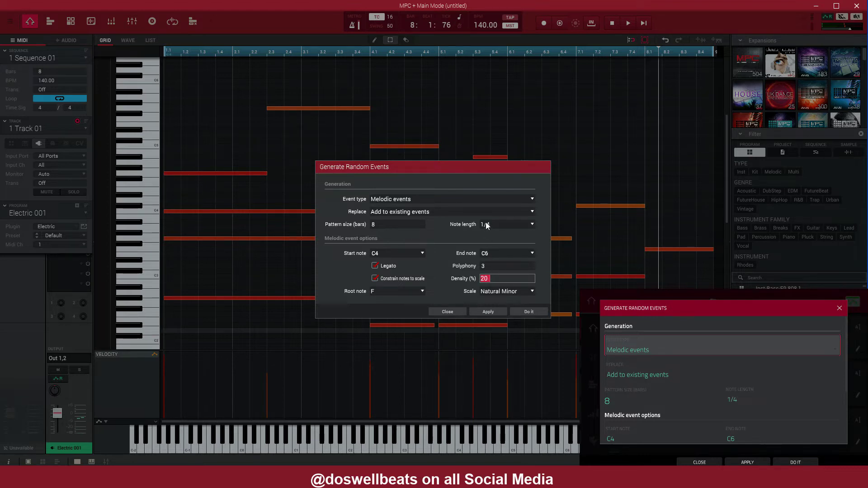
left_click(488, 312)
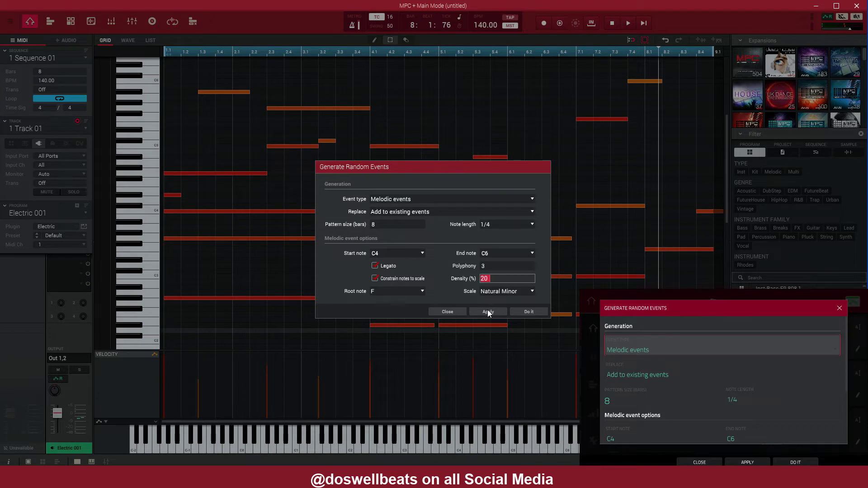
key("space")
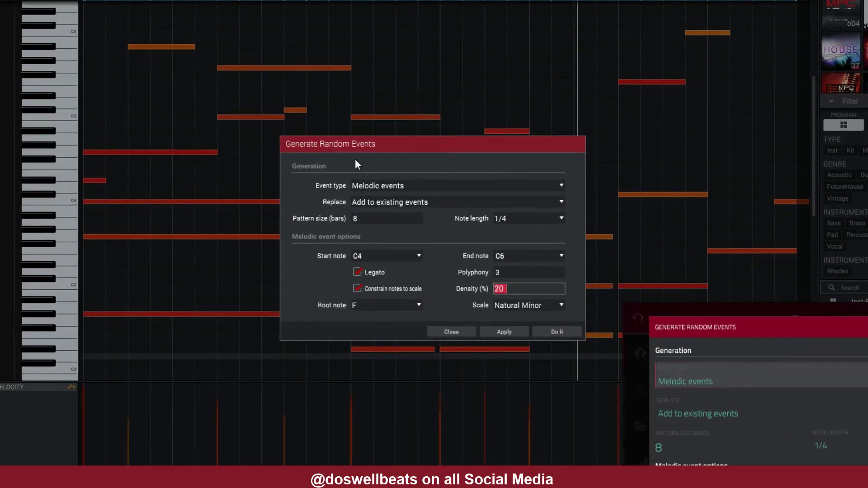
Change the note length to 1/8, add a further layer of random notes and play back the sequence.
left_click(560, 219)
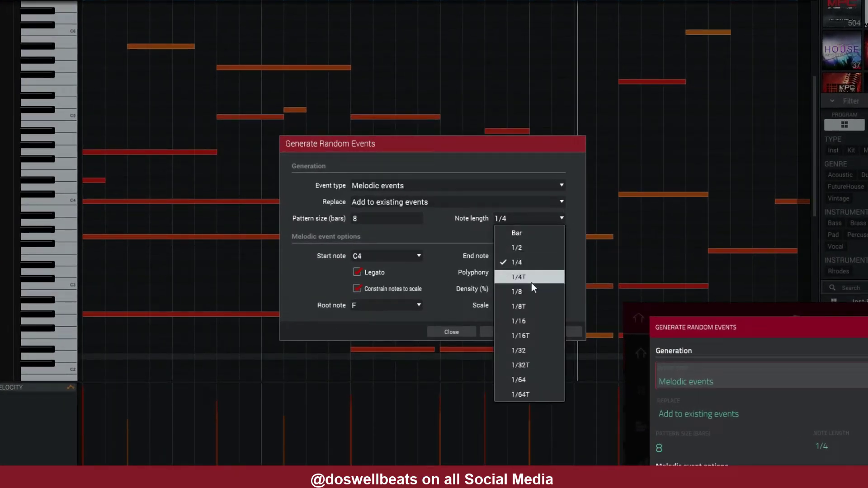
left_click(529, 292)
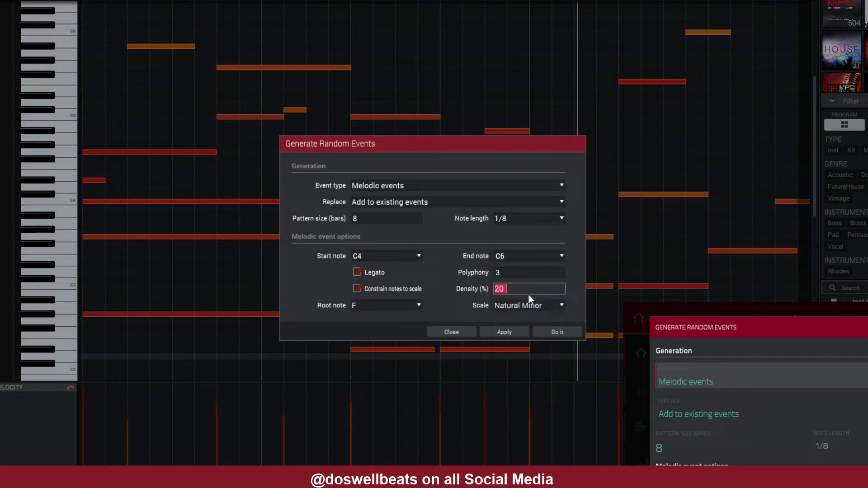
left_click(504, 331)
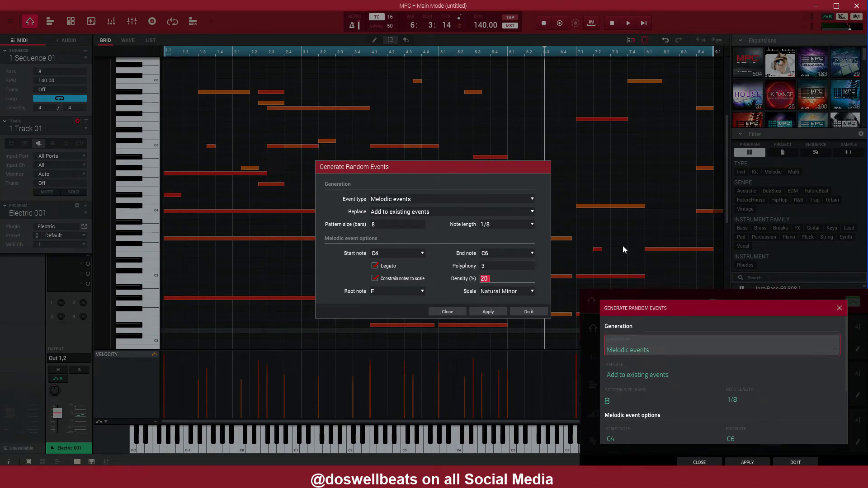
key("space")
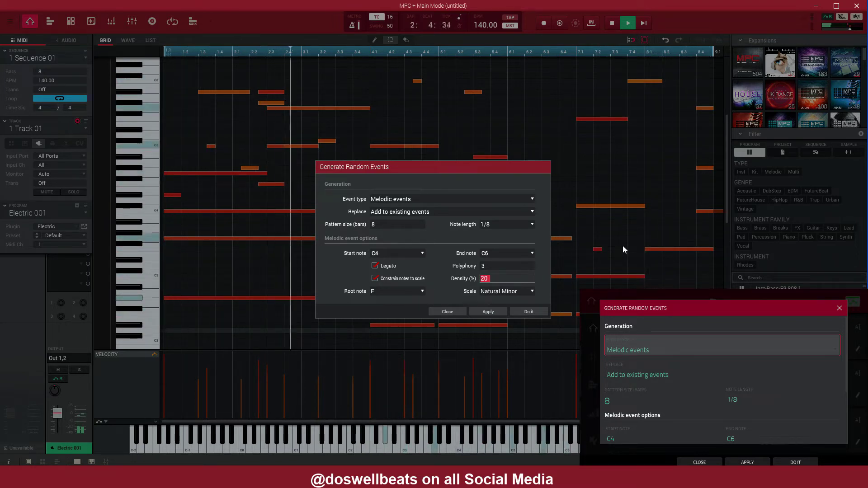
Stop playback, close the generator, and delete the short note just above C4 late in bar 3 and the highest note in bar 2.
key("space")
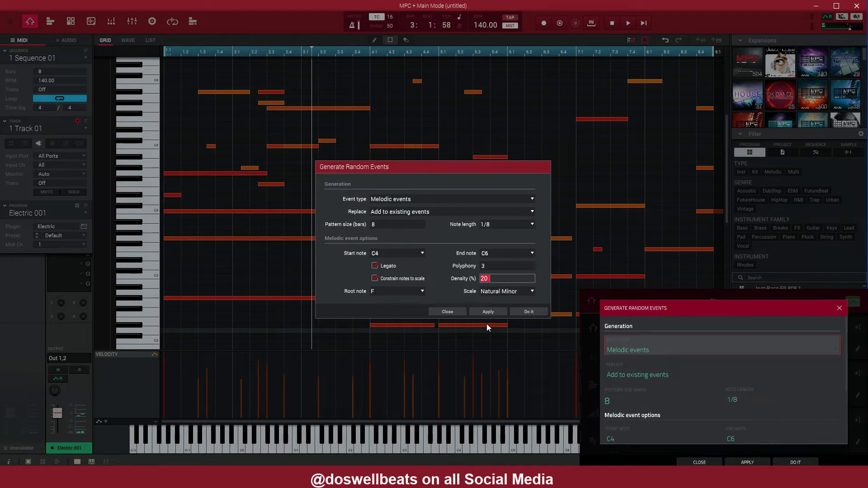
left_click(449, 311)
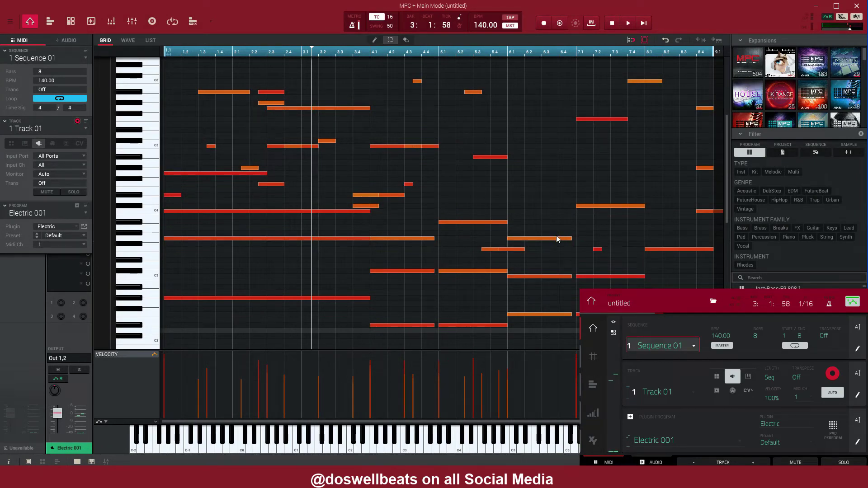
left_click(364, 195)
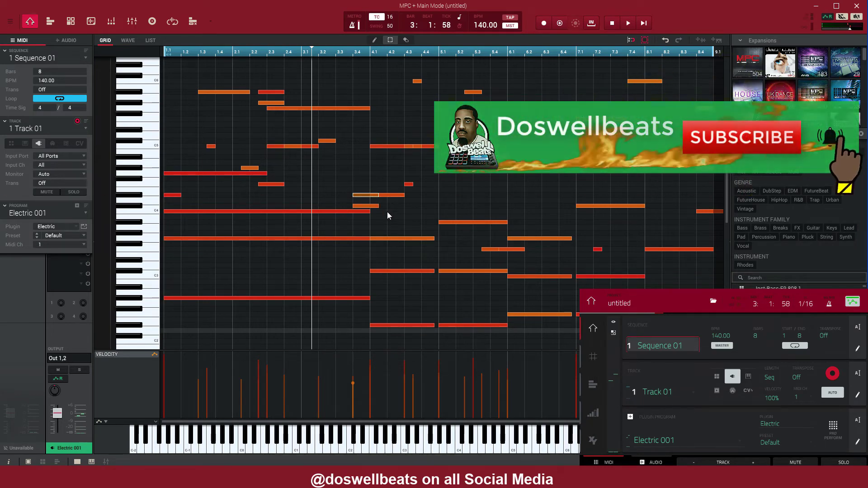
left_click_drag(379, 196, 371, 199)
left_click(378, 207)
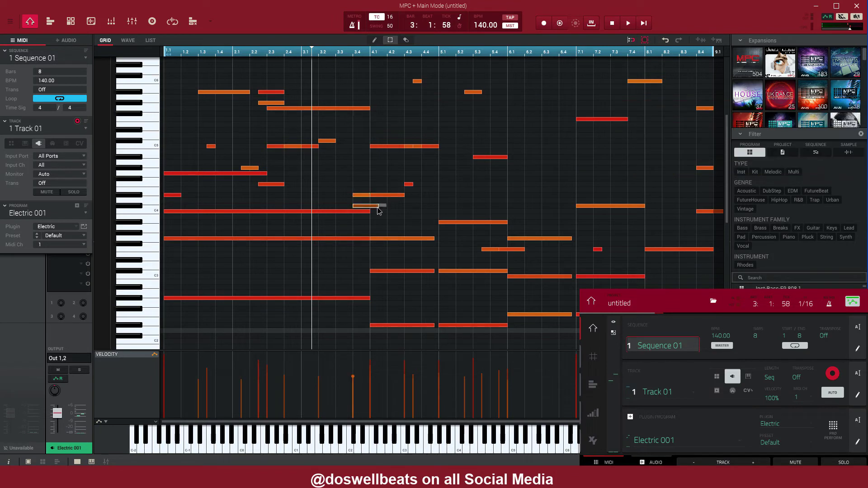
key("Delete")
left_click(277, 91)
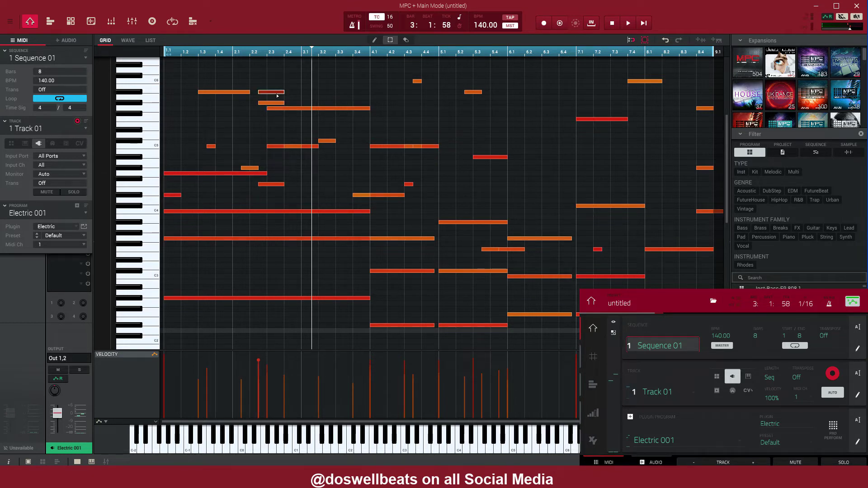
key("Delete")
Shorten the two overlapping F3 notes in the second half of bar 5, the first to about 71 ticks, and deselect them.
left_click(292, 147)
left_click(500, 249)
left_click(492, 249)
left_click(502, 249, "shift")
left_click_drag(499, 250, 496, 252)
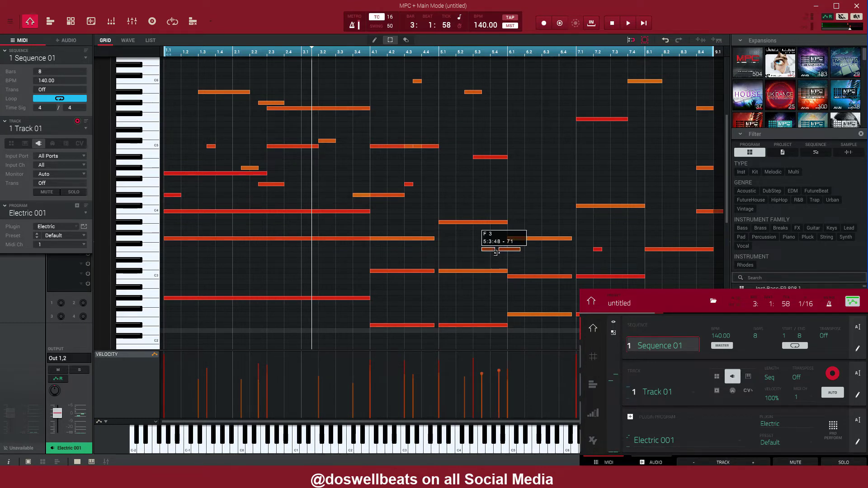
left_click(533, 188)
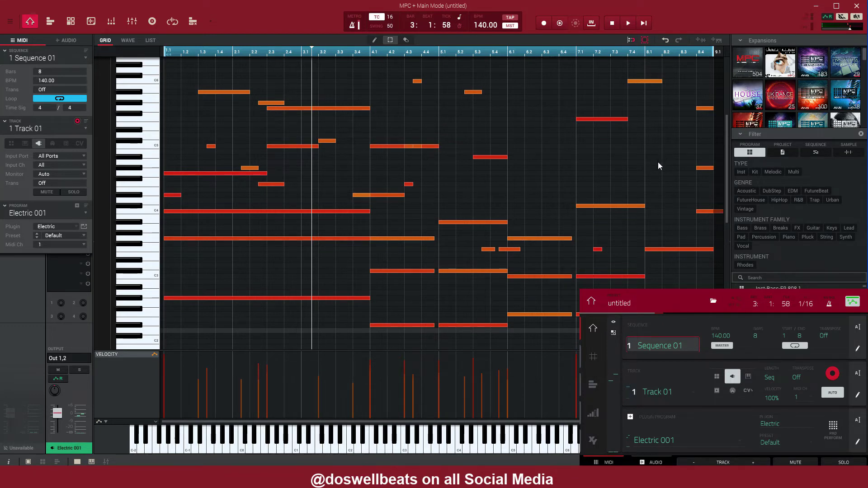
Play back the edited eight-bar sequence to check how the chords and melody sound together.
key("space")
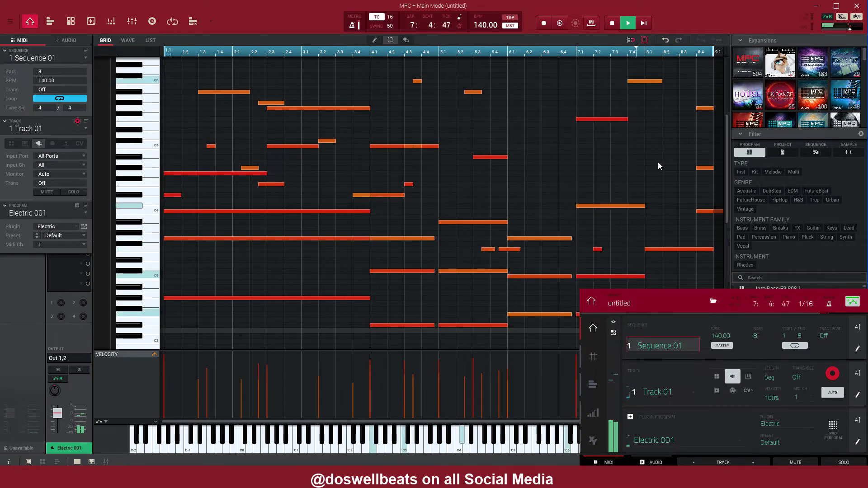
key("space")
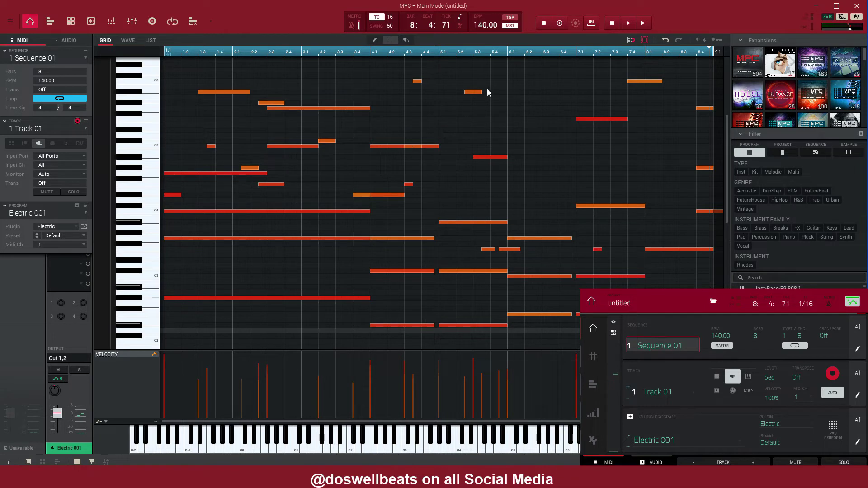
key("space")
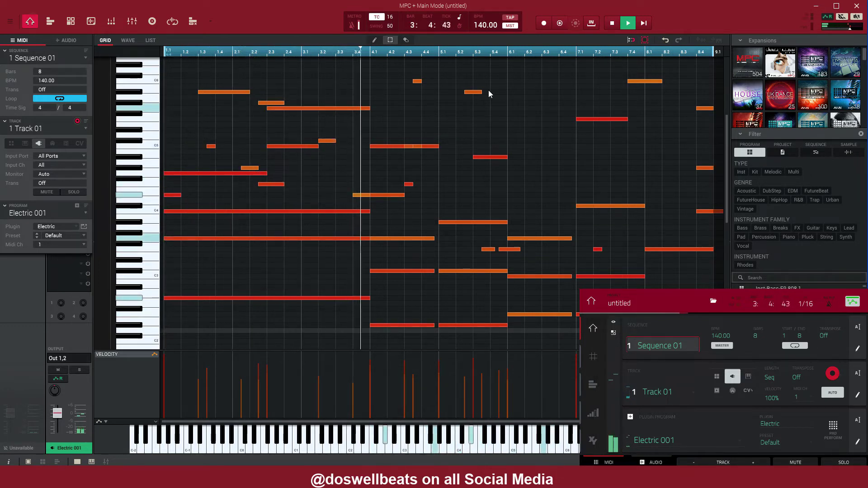
key("space")
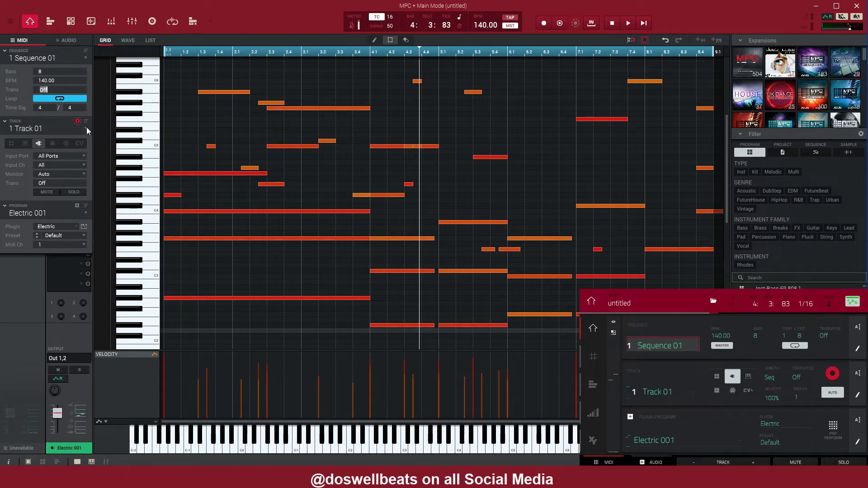
Transpose the whole sequence by -2 semitones and audition it.
type("2")
key("Return")
key("space")
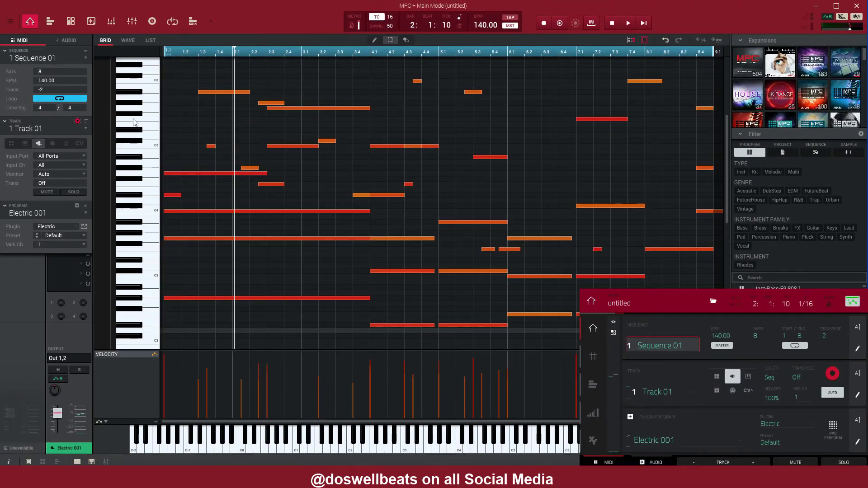
key("space")
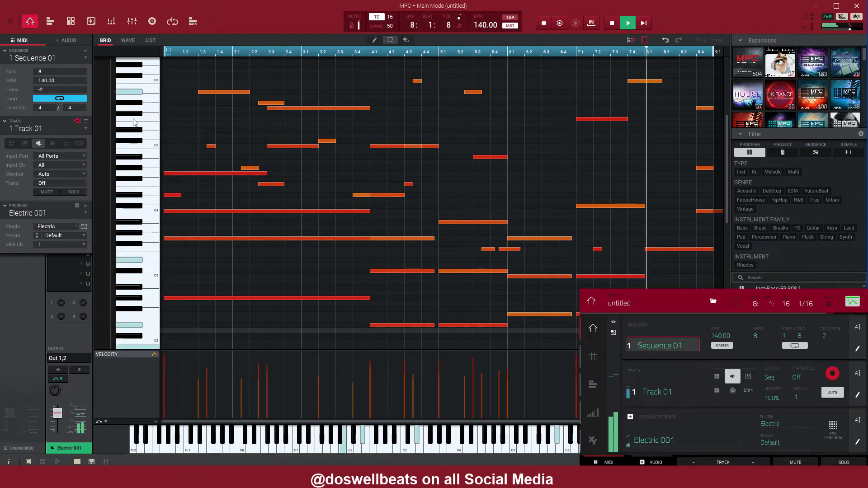
key("space")
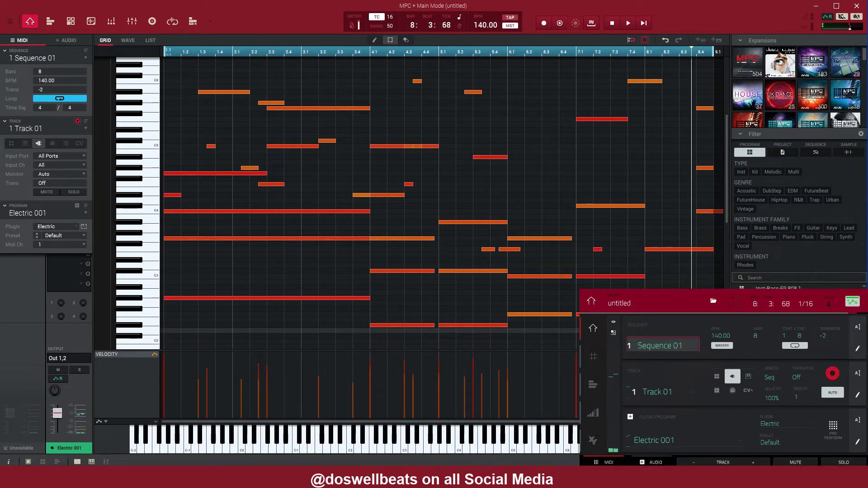
Lower the velocity of the loudest notes, reduce the velocity of all notes together, and play back the sequence.
left_click_drag(579, 358, 162, 358)
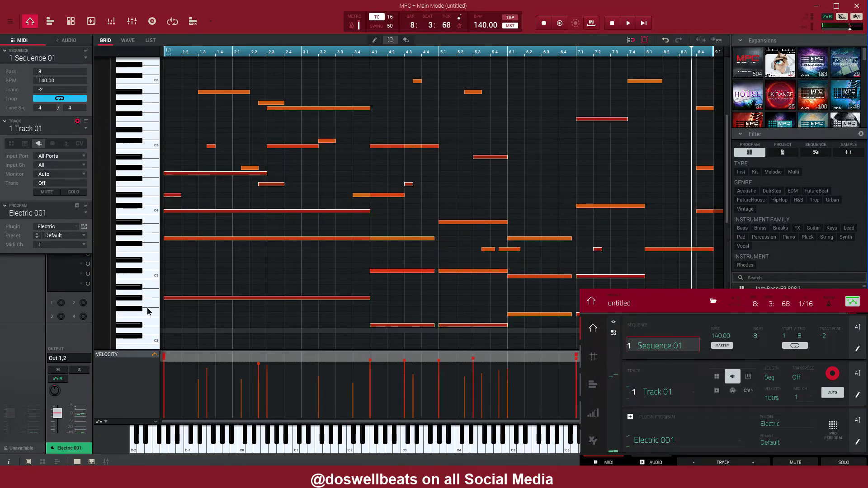
mouse_move(371, 364)
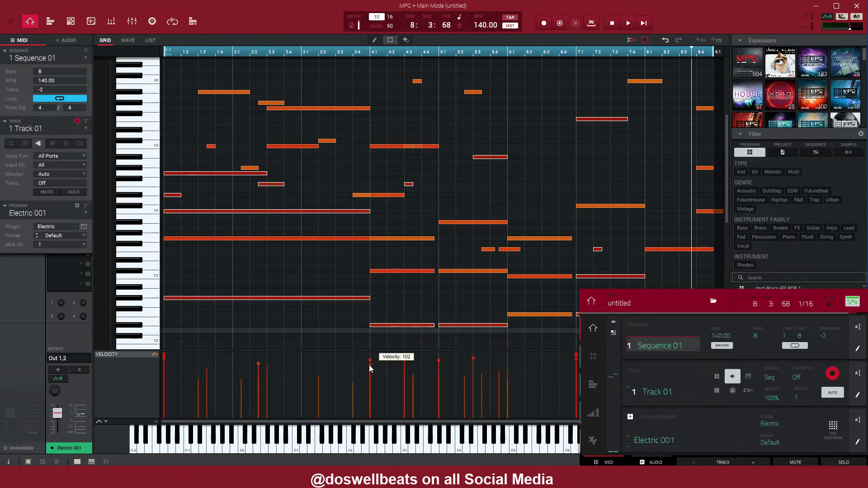
left_click_drag(370, 364, 372, 376)
key("ctrl+a")
left_click_drag(270, 366, 269, 374)
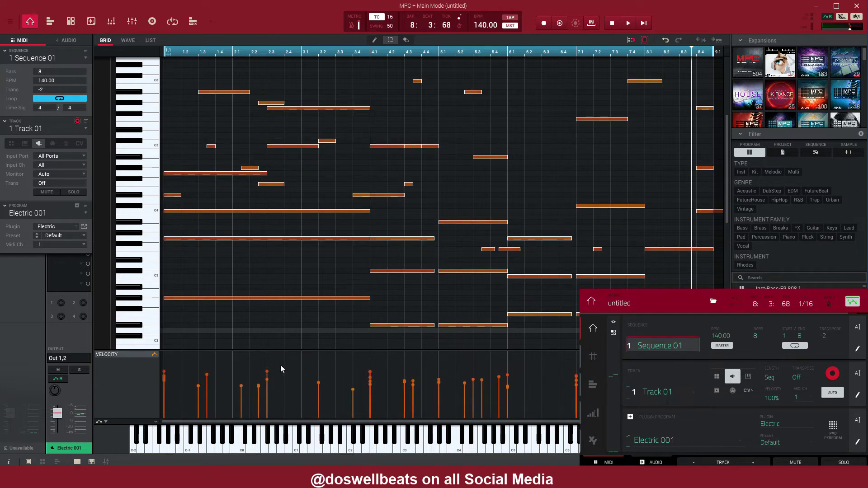
key("space")
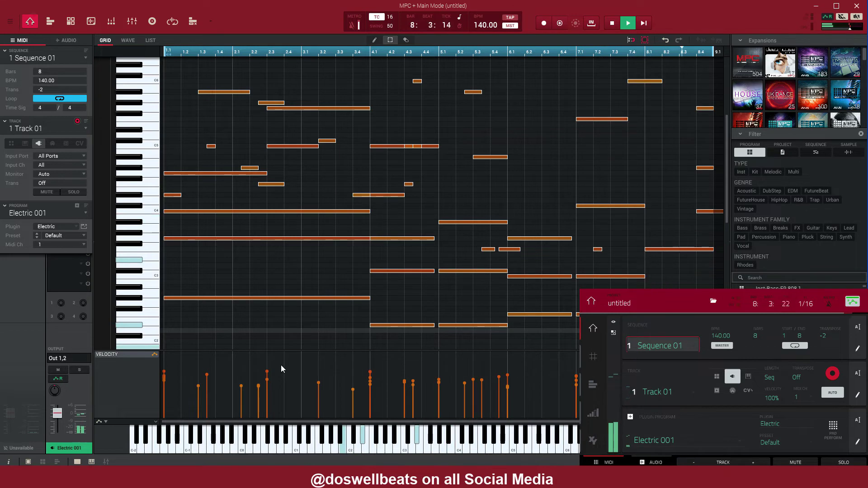
key("space")
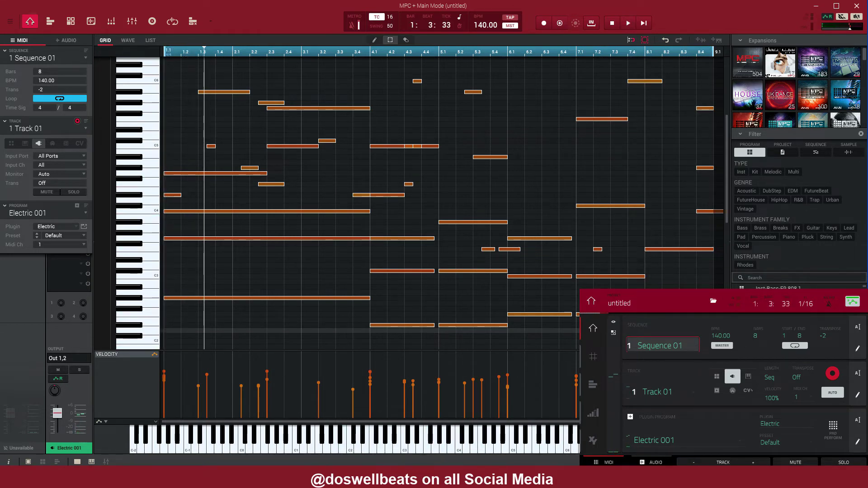
Trim the C4 note starting at 8.4 so that it ends at the end of bar 8.
scroll(444, 198, "down", 1)
left_click(673, 213)
left_click_drag(673, 214, 666, 216)
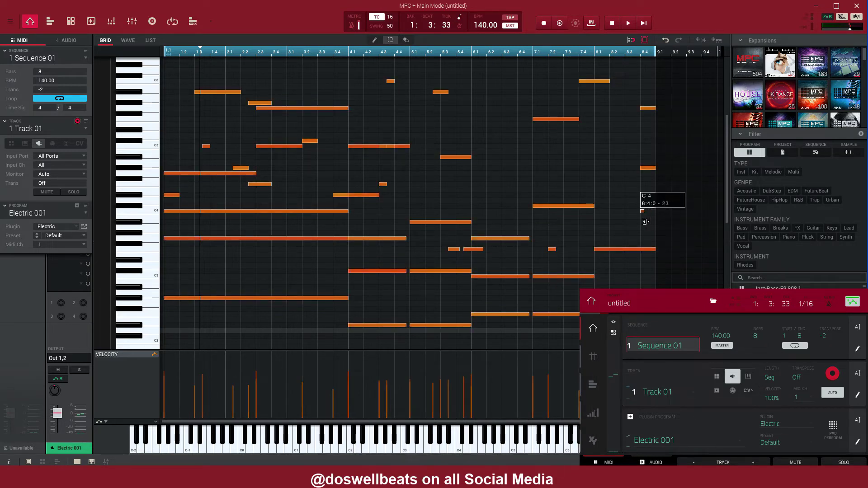
scroll(671, 229, "up", 1)
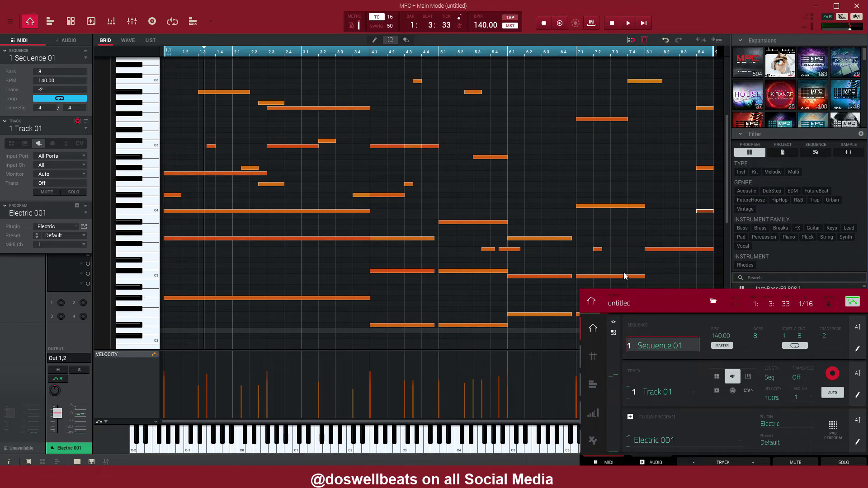
Bounce the MIDI track to an audio sample and mute the MIDI track.
left_click(701, 41)
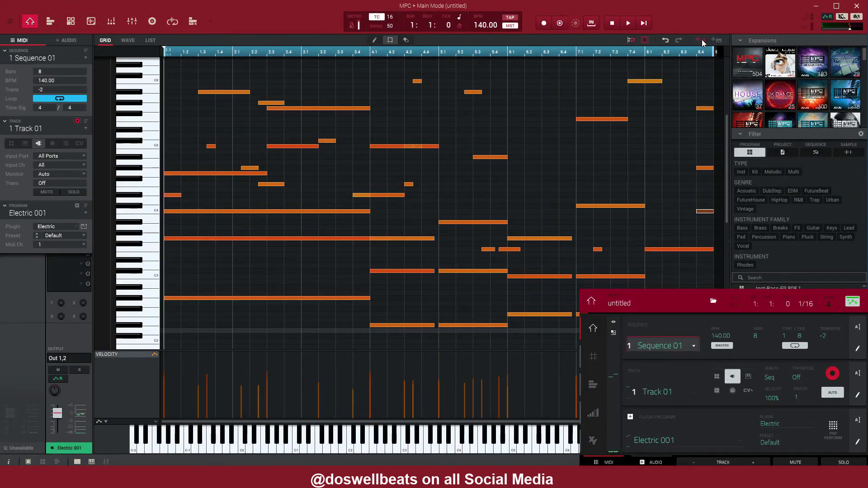
left_click(66, 41)
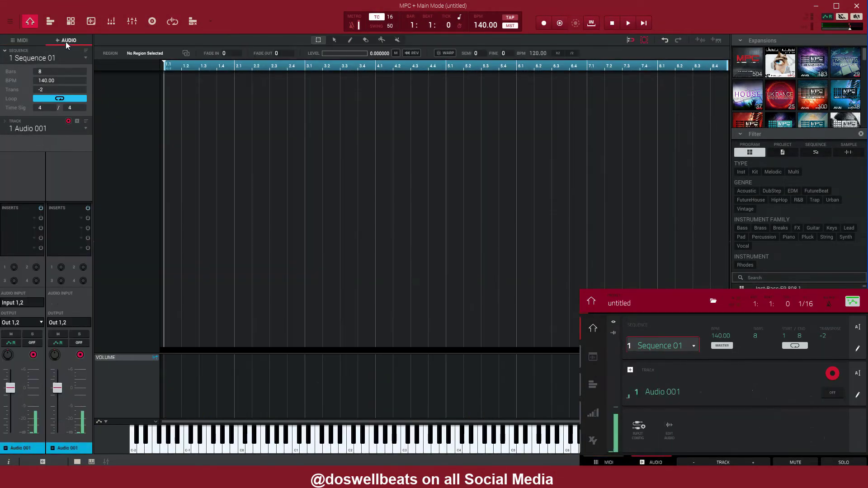
left_click(23, 41)
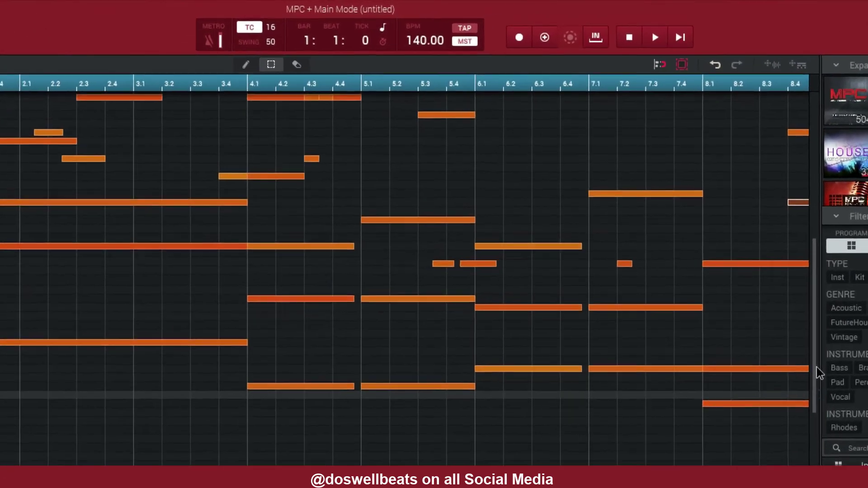
scroll(712, 144, "up", 1)
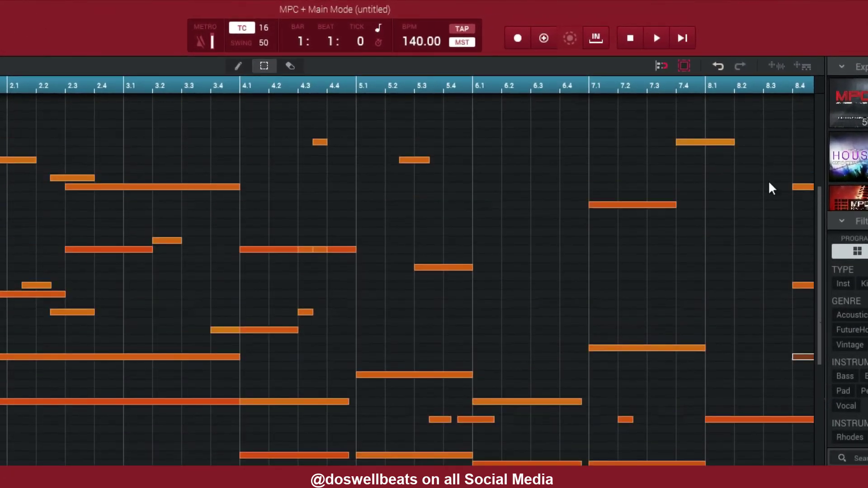
left_click(780, 66)
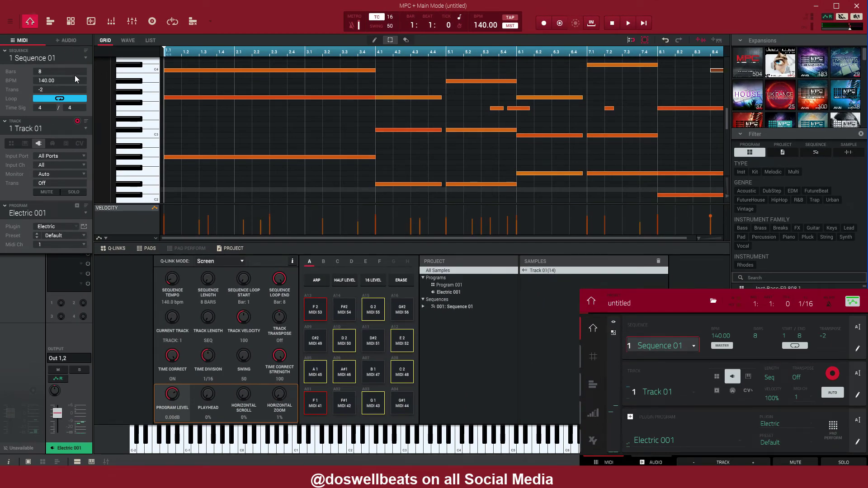
left_click(47, 193)
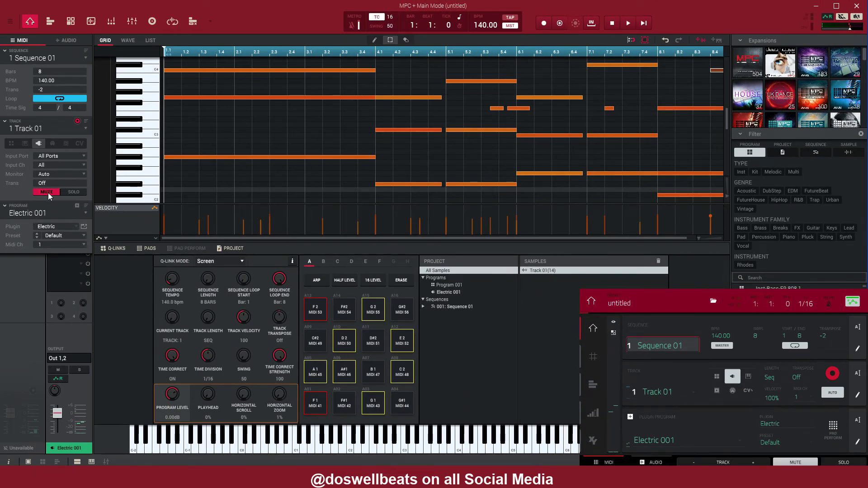
Place the bounced sample Track 01(14) on audio track Audio 001, with the region starting at bar 1.
left_click(71, 39)
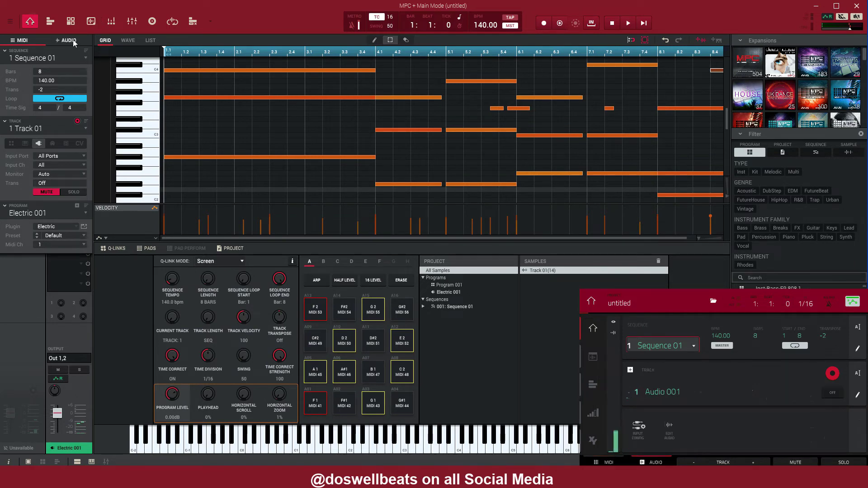
left_click_drag(479, 271, 161, 132)
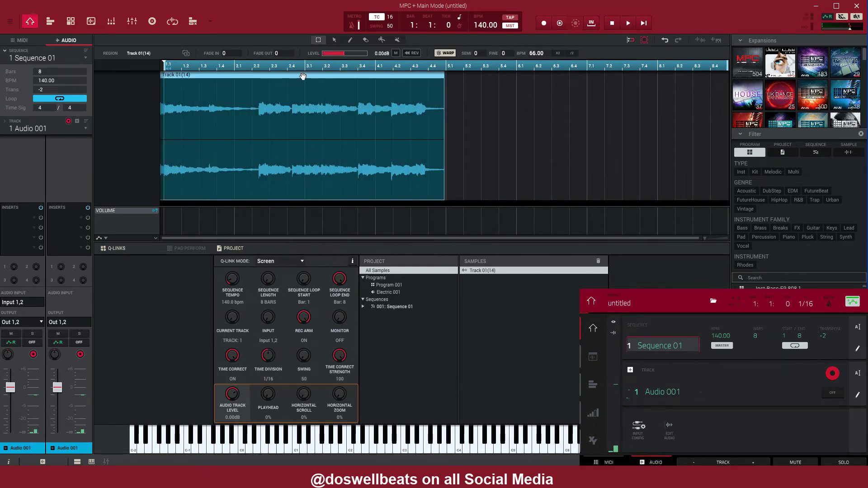
left_click_drag(305, 76, 308, 76)
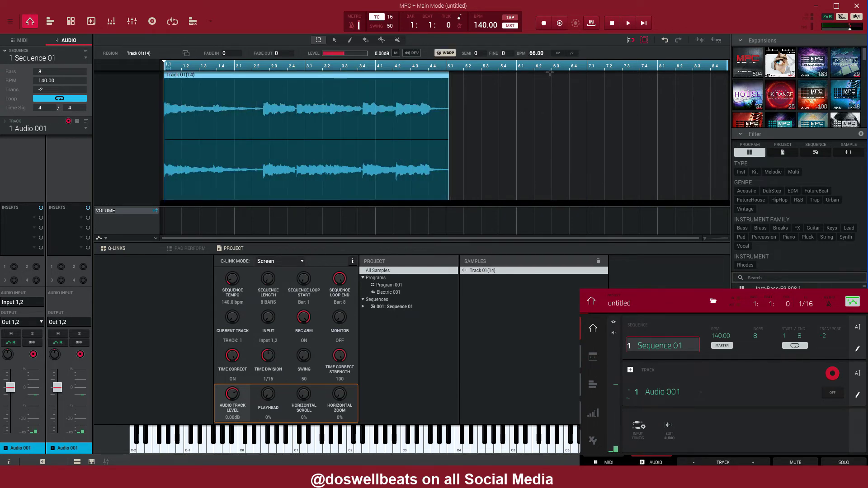
Turn off Warp on the audio region, audition it, and turn Warp back on.
double_click(534, 53)
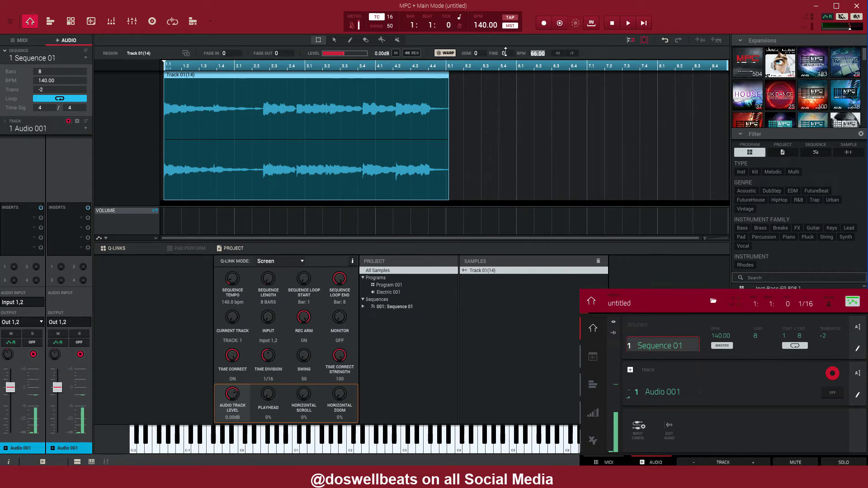
left_click(446, 53)
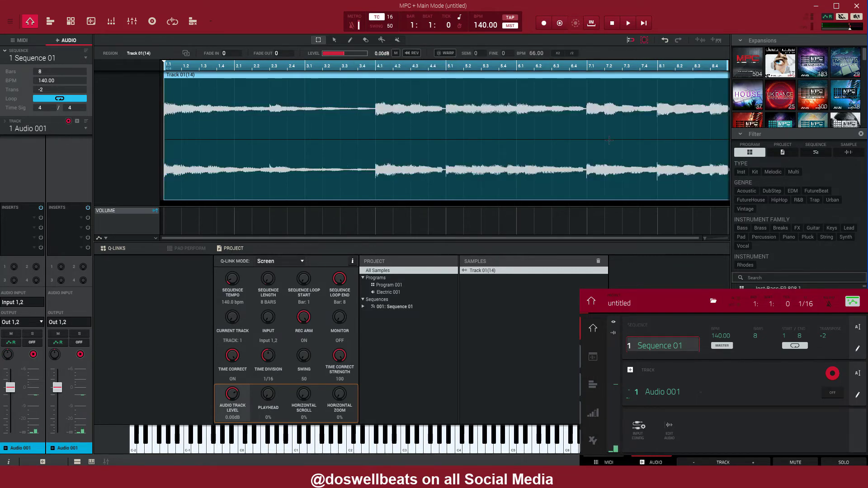
key("space")
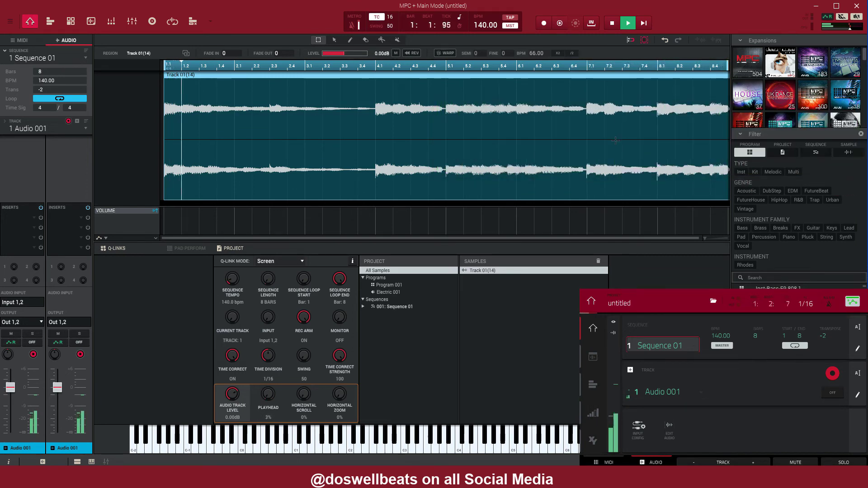
key("space")
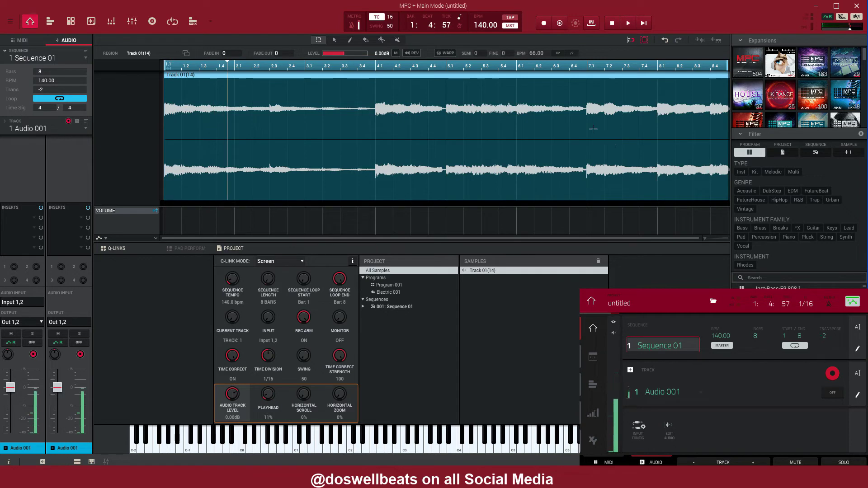
left_click(447, 53)
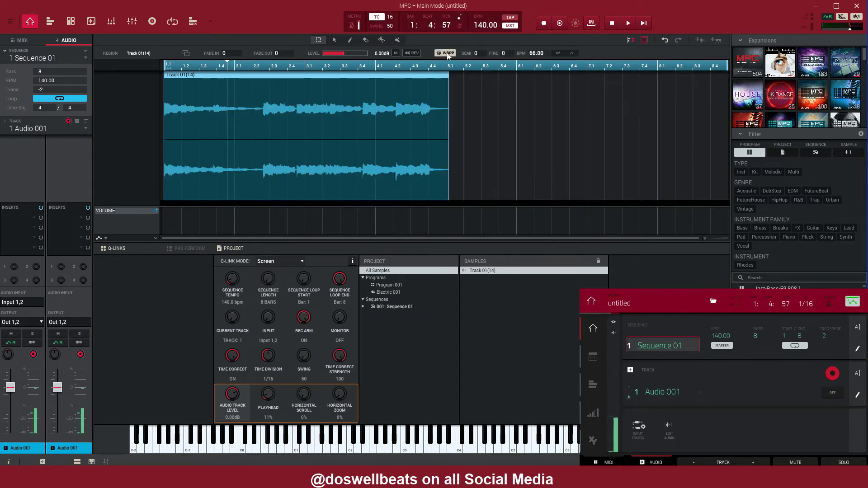
Set the audio region's BPM to 140 and audition the sequence.
double_click(533, 52)
type("140")
key("Return")
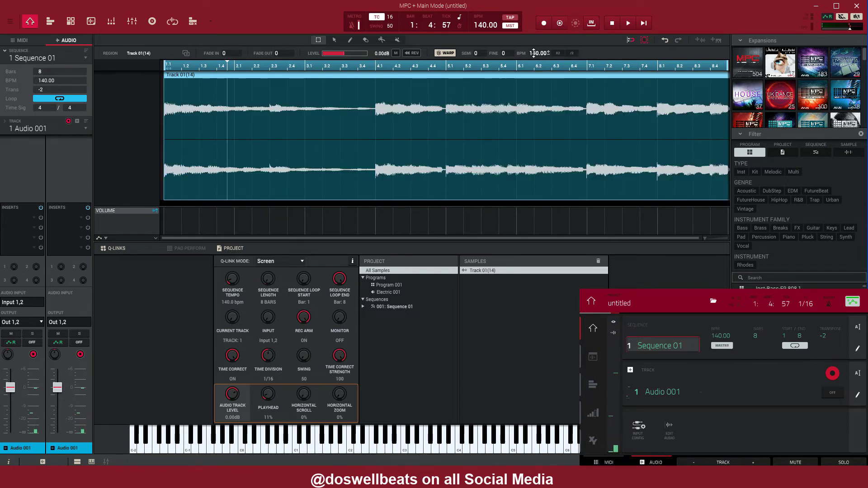
key("space")
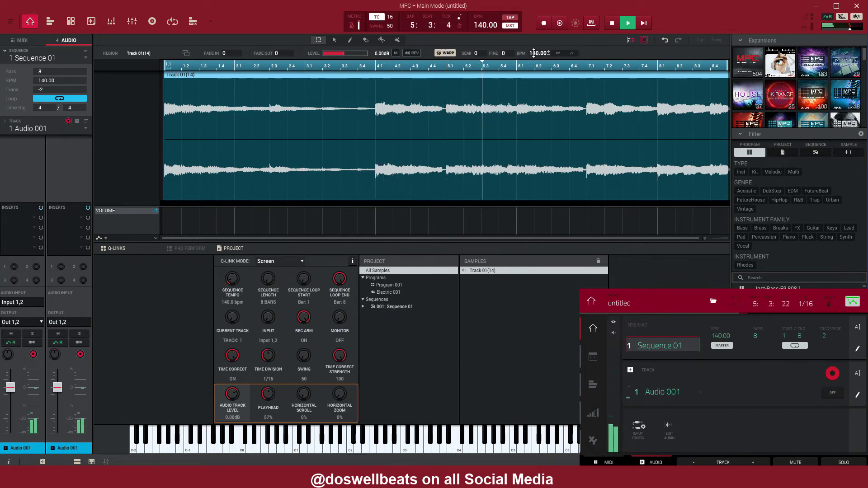
key("space")
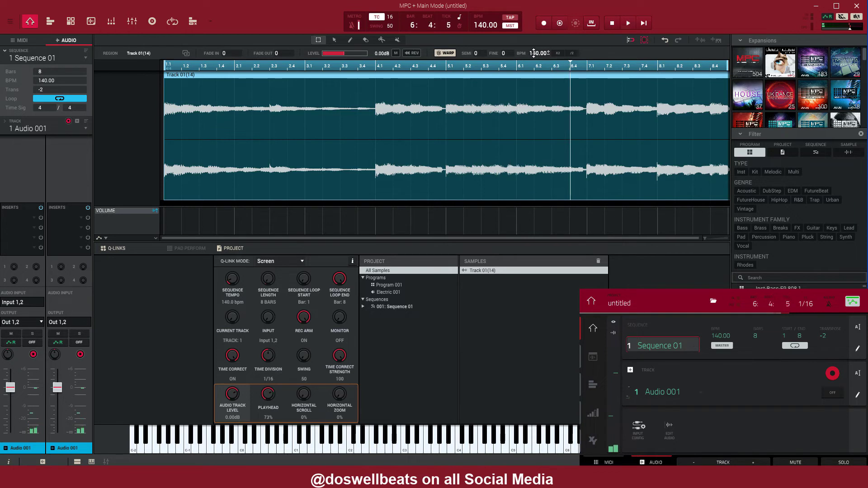
Reverse the whole audio region, audition it, and switch the reversal back off.
left_click(413, 53)
key("space")
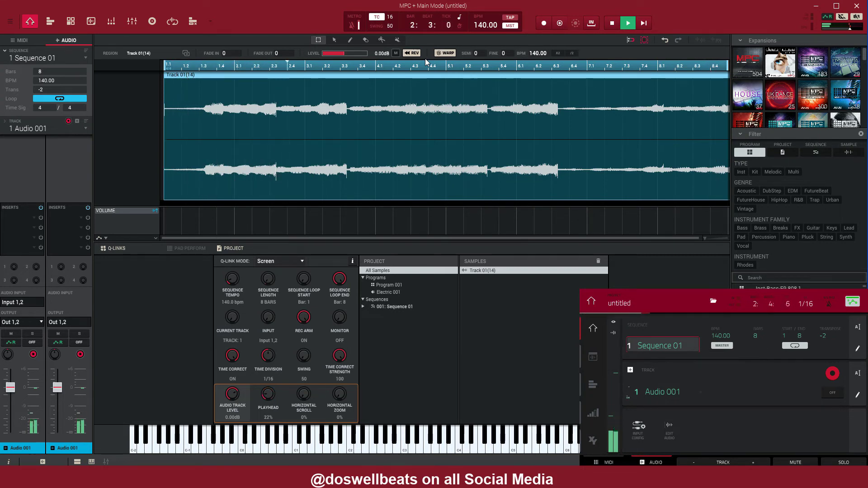
key("space")
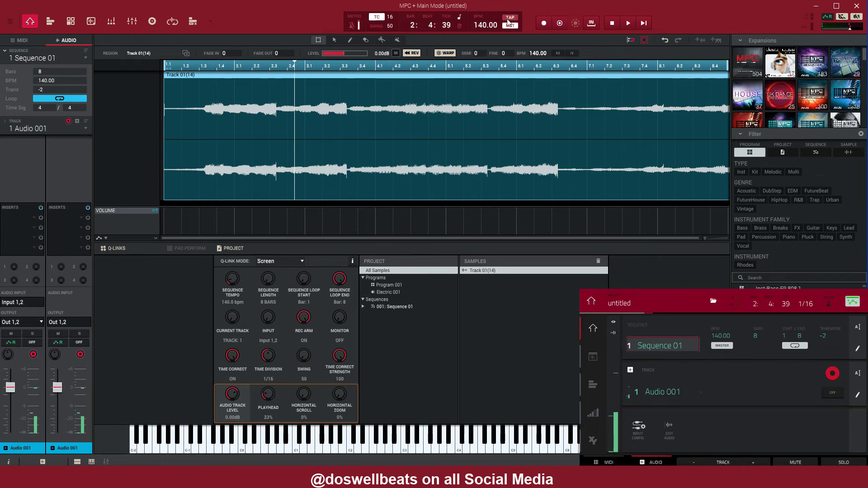
left_click(418, 55)
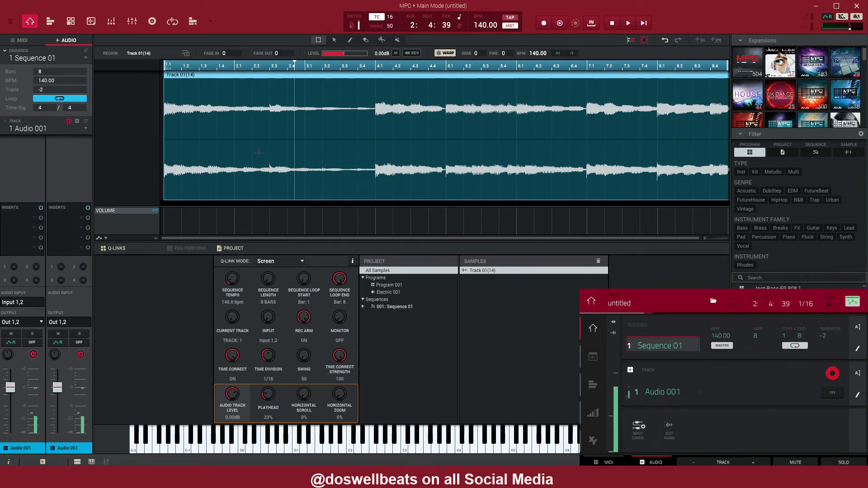
Start playback and split the audio region at the starts of bar 4 and bar 5.
key("space")
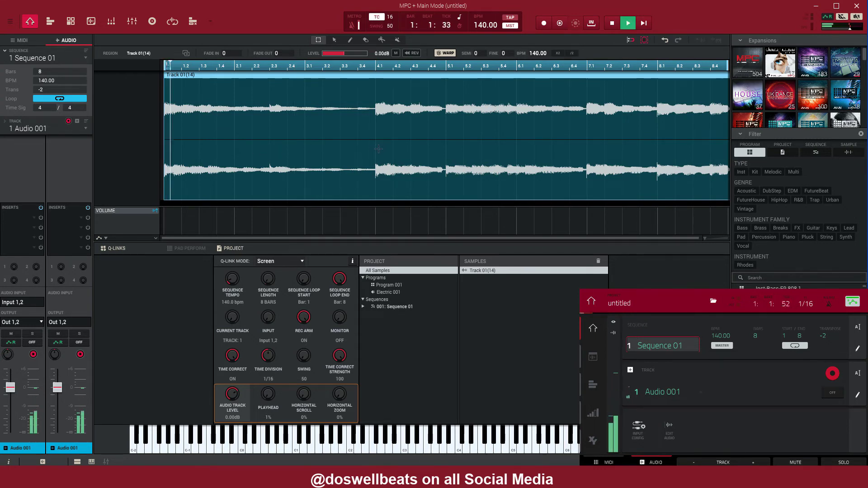
left_click(381, 39)
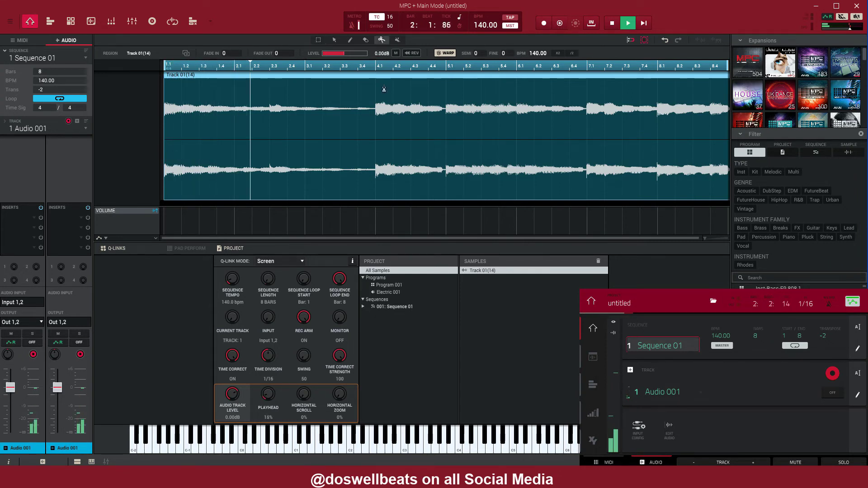
left_click(380, 127)
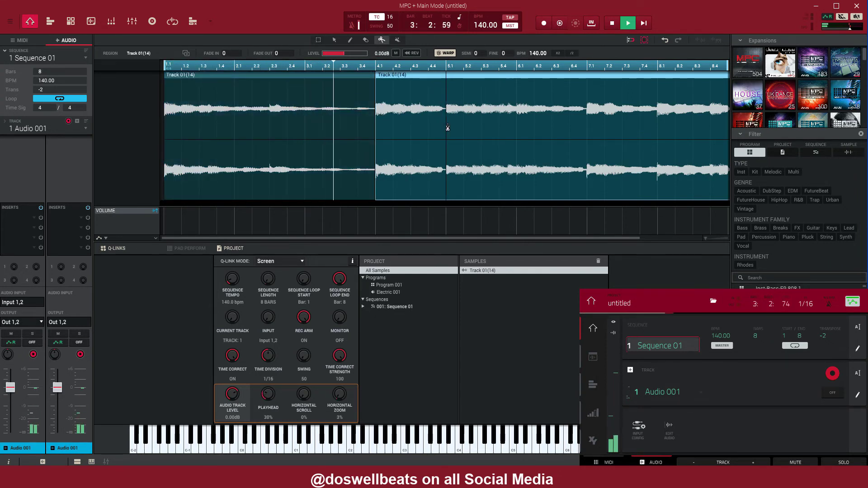
left_click(445, 128)
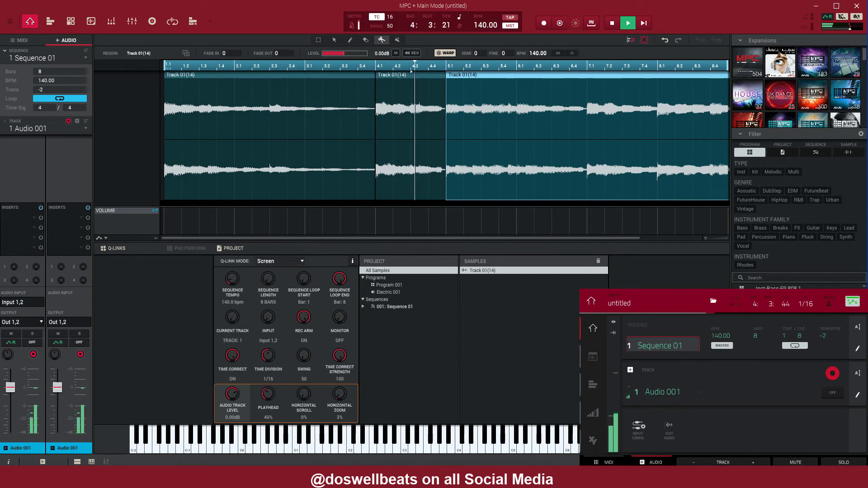
Reverse only the one-bar region at bar 4 and audition the result.
left_click(334, 40)
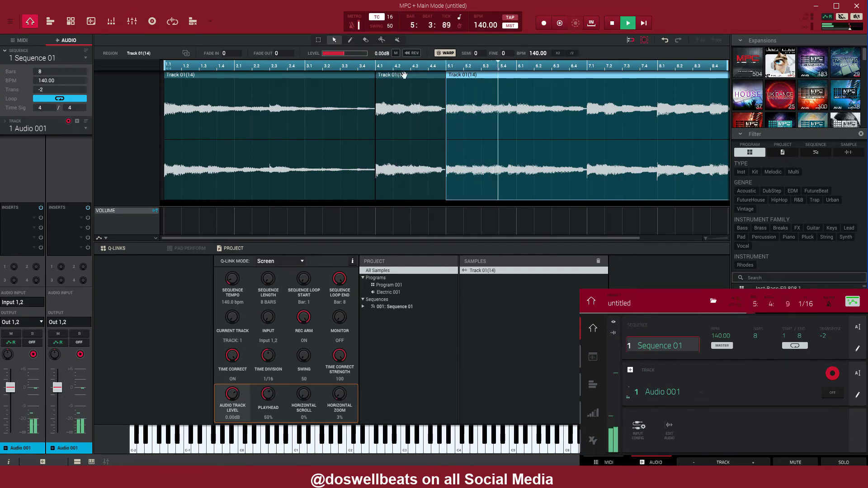
left_click(408, 77)
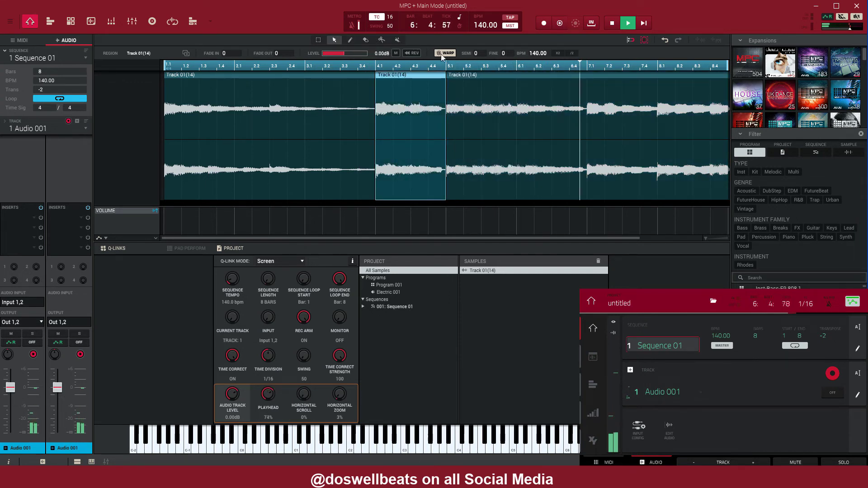
left_click(412, 53)
key("space")
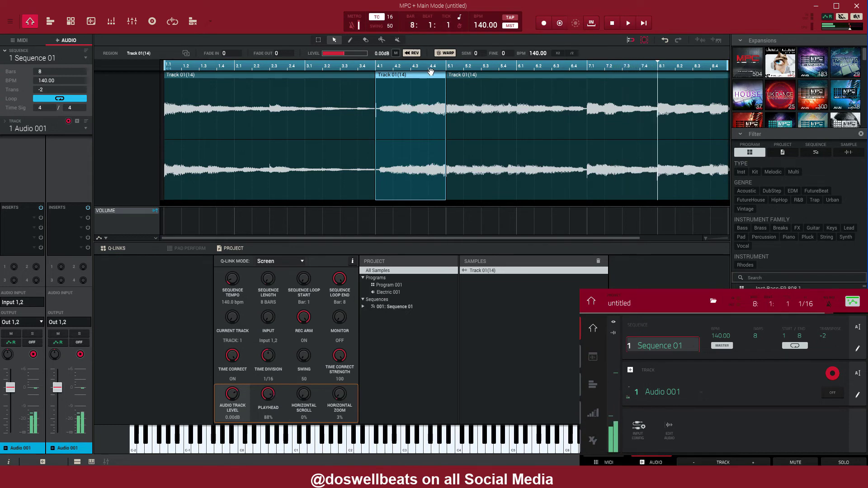
key("space")
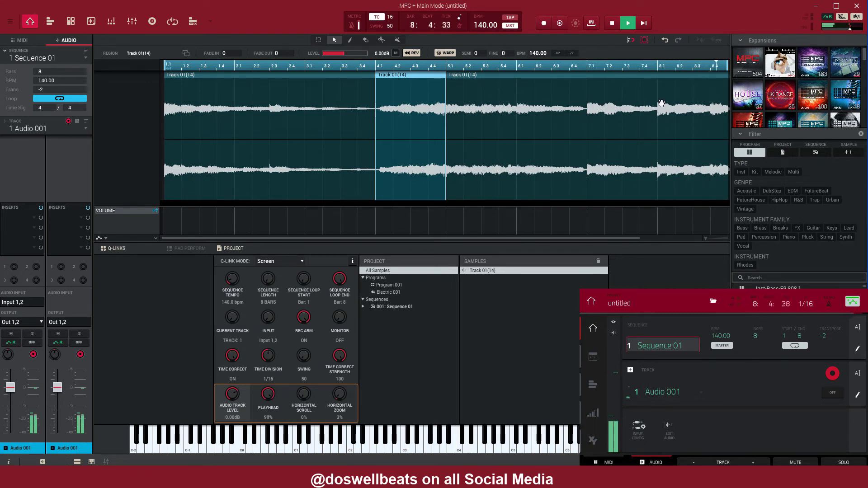
key("space")
Split the audio at the start of bar 8, reverse the bar 8 region, and audition the sequence.
left_click(381, 41)
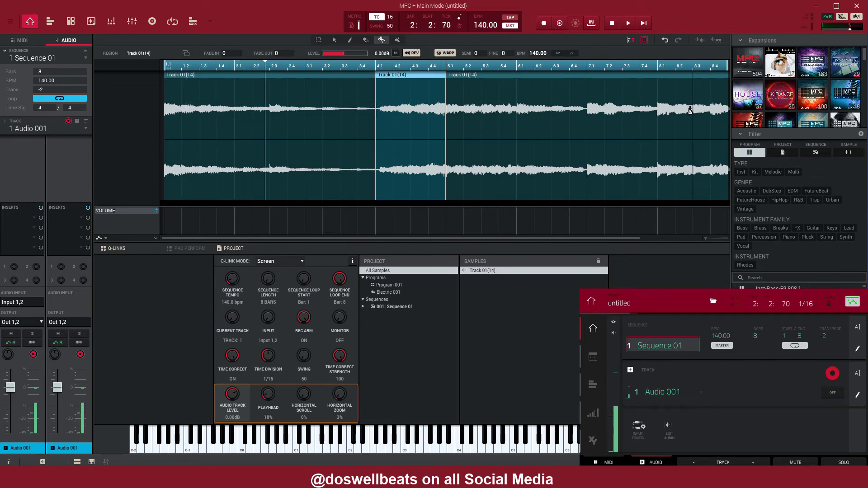
left_click(658, 113)
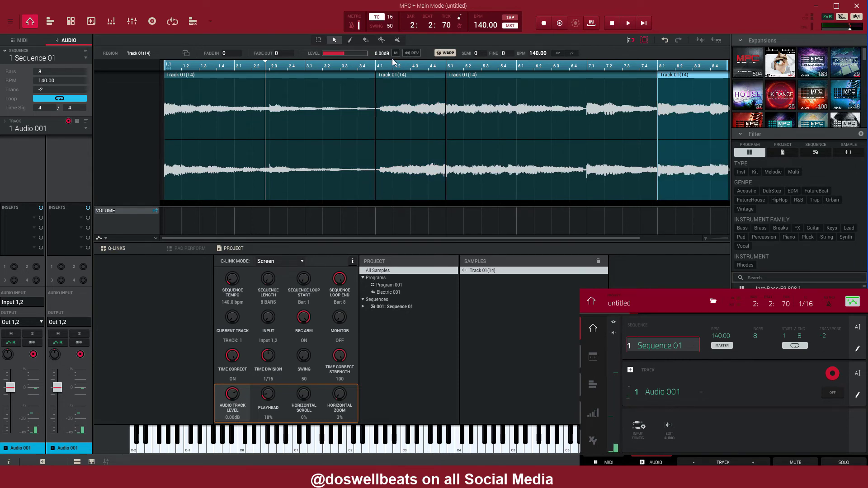
left_click(416, 53)
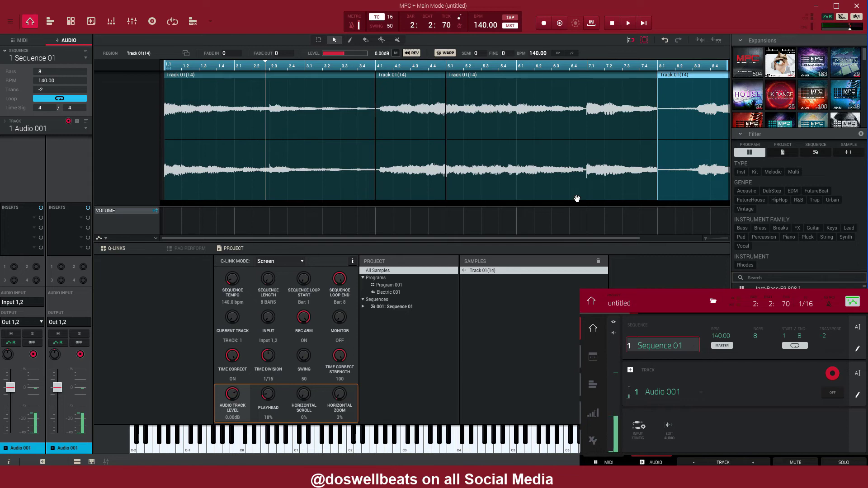
key("space")
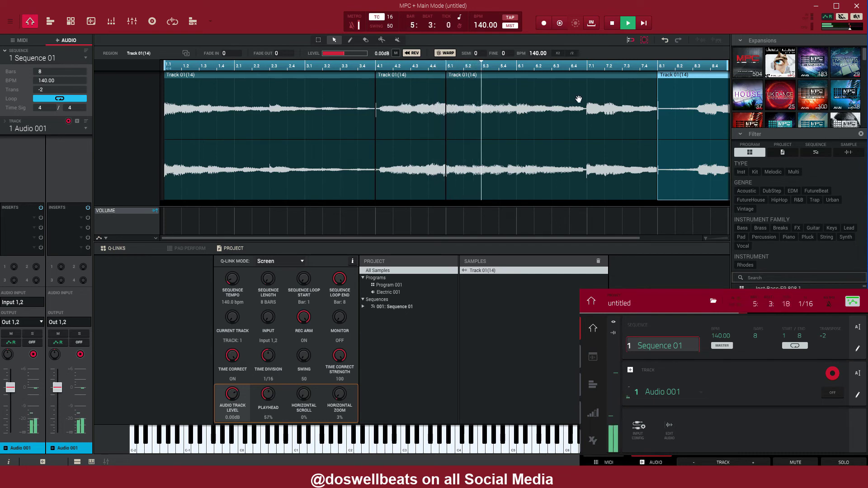
key("space")
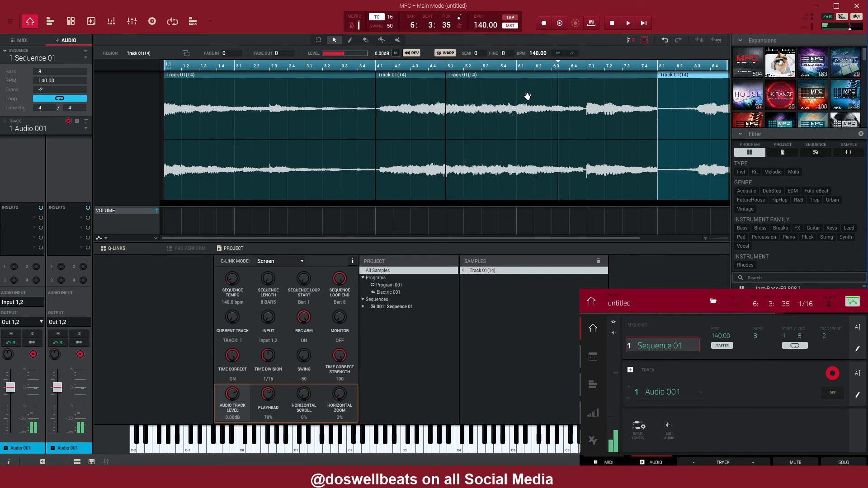
Set the fade-in to 224 on the reversed bar 4 region and to 220 on the reversed bar 8 region.
left_click(406, 94)
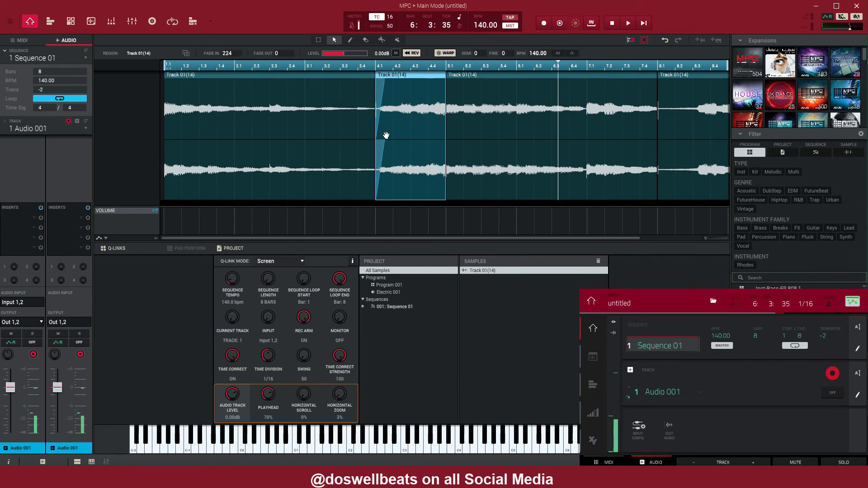
key("space")
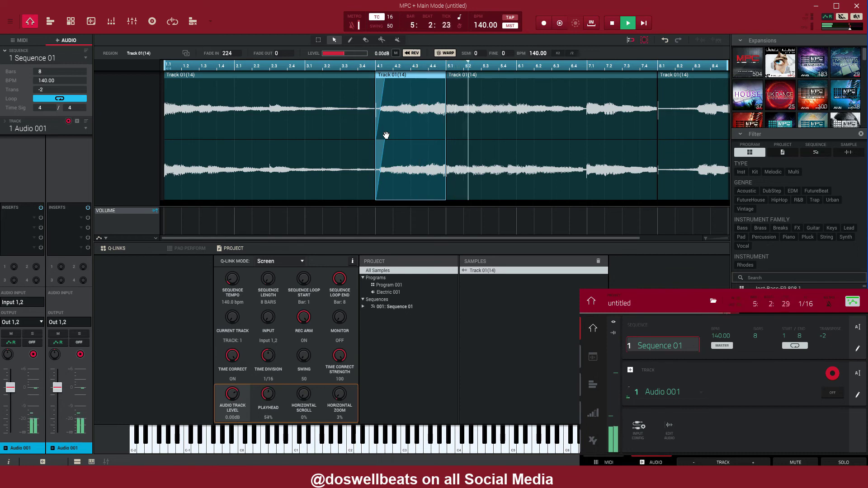
left_click(668, 95)
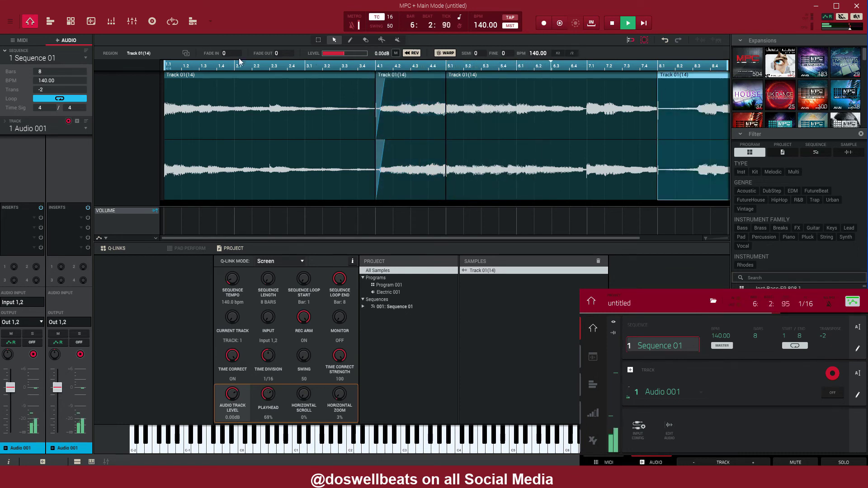
left_click_drag(223, 52, 245, 176)
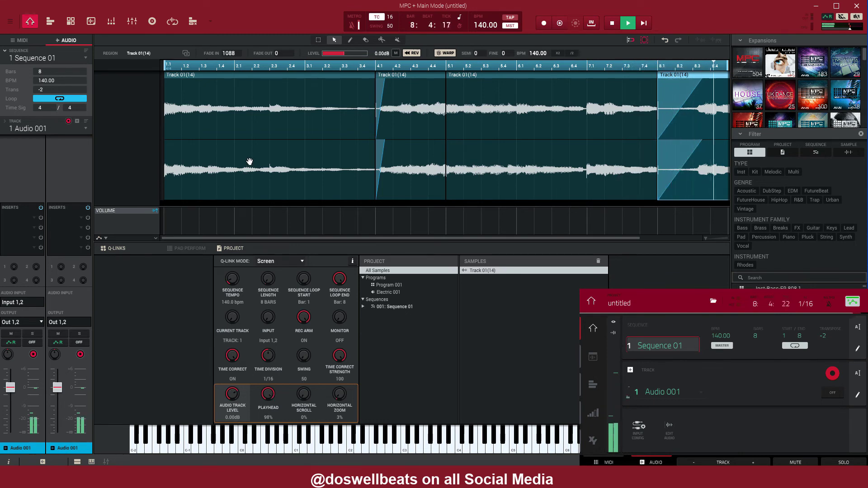
left_click_drag(250, 162, 222, 59)
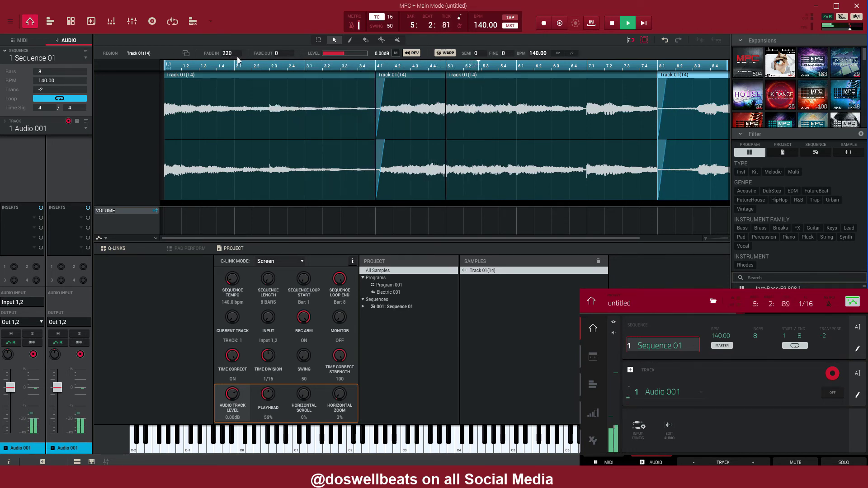
Set a fade-in of 27 on the region spanning bars 5 to 7, and audition the sequence.
left_click(468, 74)
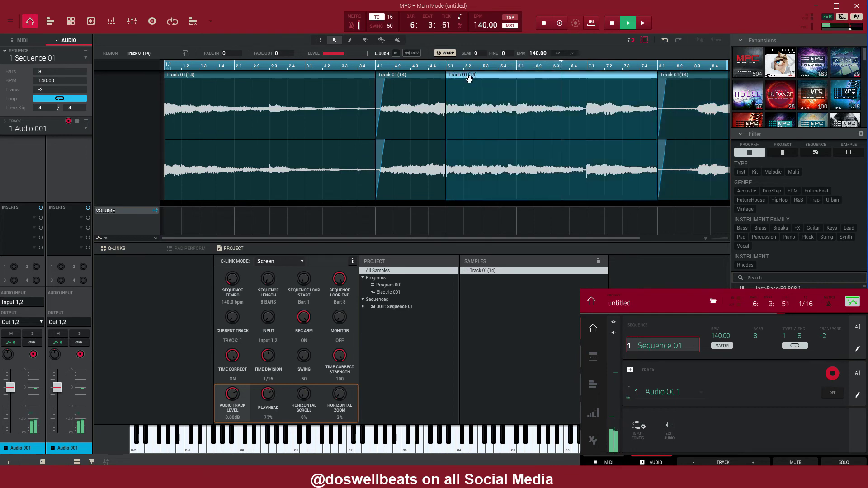
left_click_drag(224, 53, 239, 50)
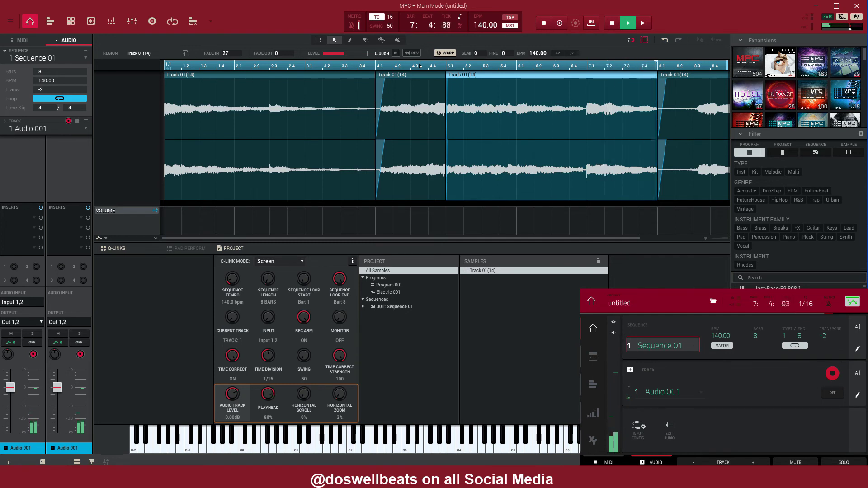
key("space")
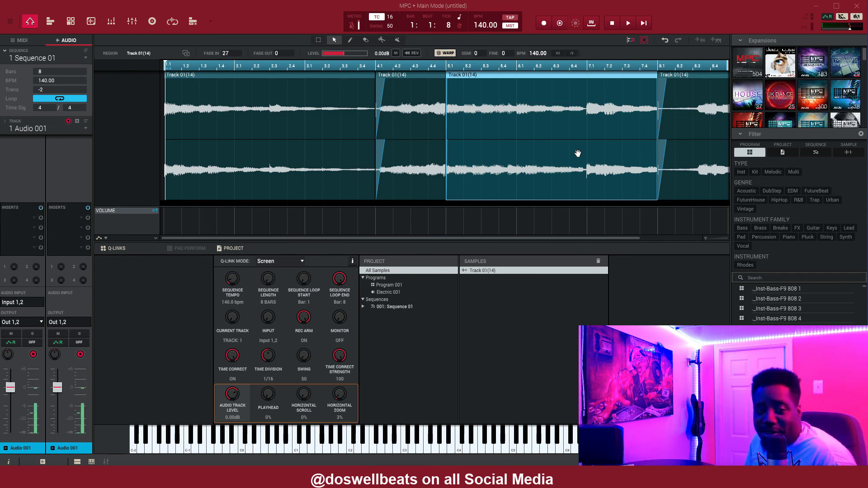
Undo the fades, the reversals and the bar 8 split, leaving the bar 4 region selected during playback.
key("space")
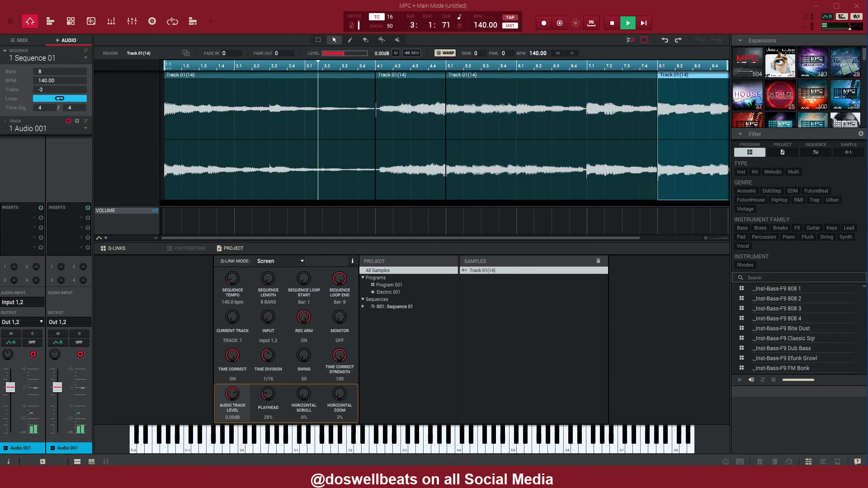
left_click(410, 136)
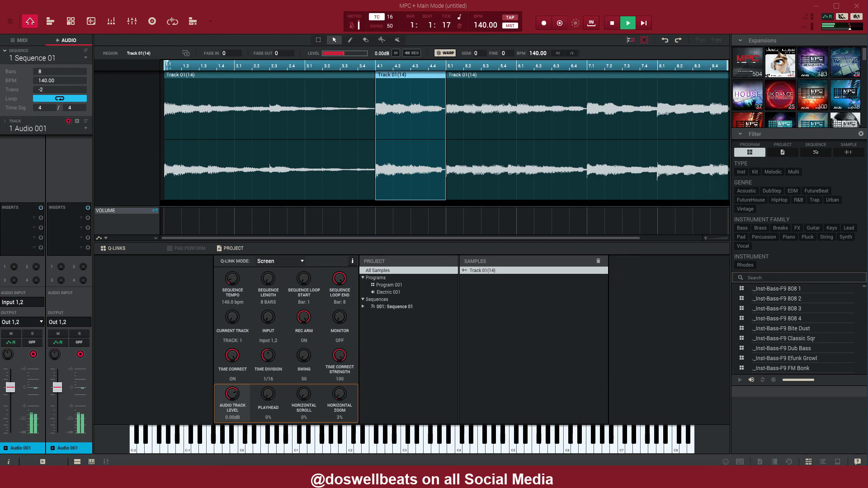
Load Neoverb from the favorites into the first insert slot of Audio 001 and open its window.
left_click(31, 218)
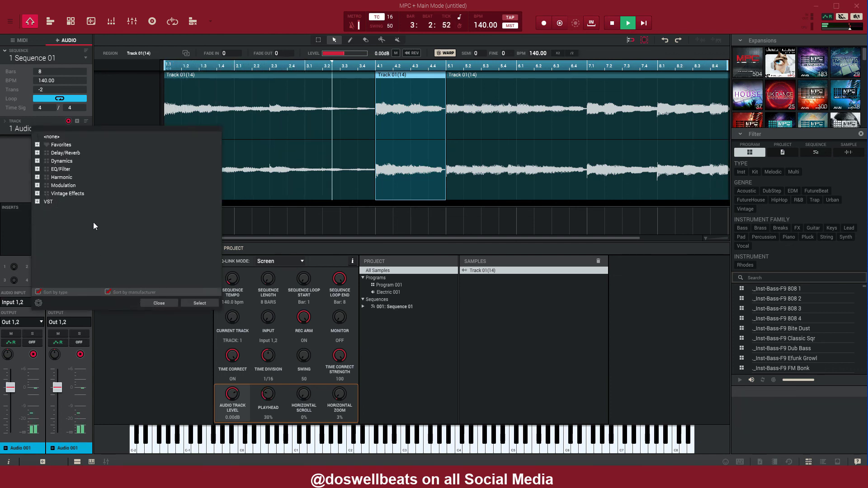
left_click(38, 145)
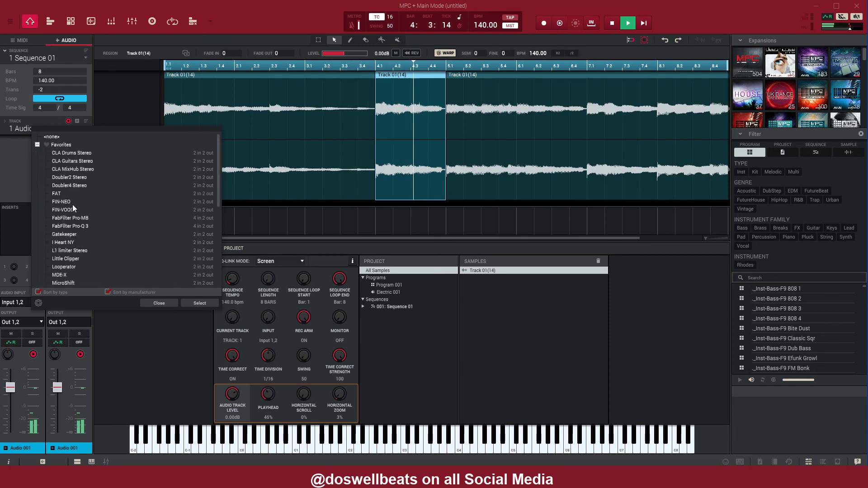
scroll(73, 239, "down", 2)
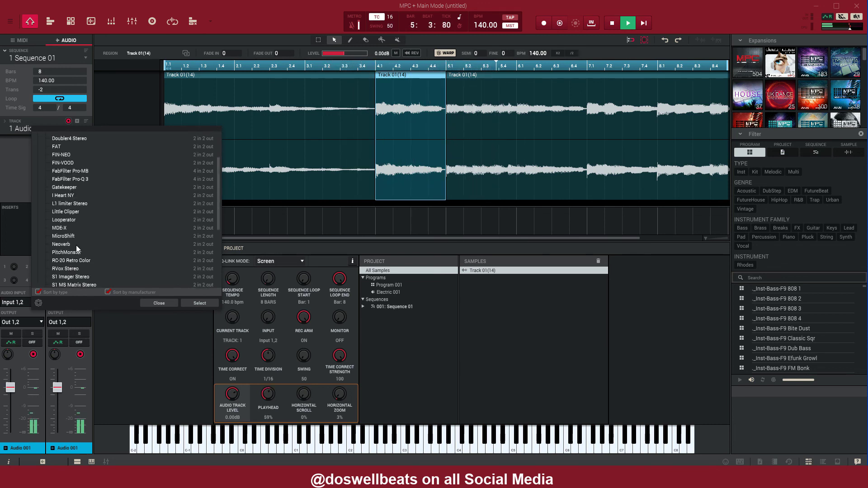
double_click(68, 244)
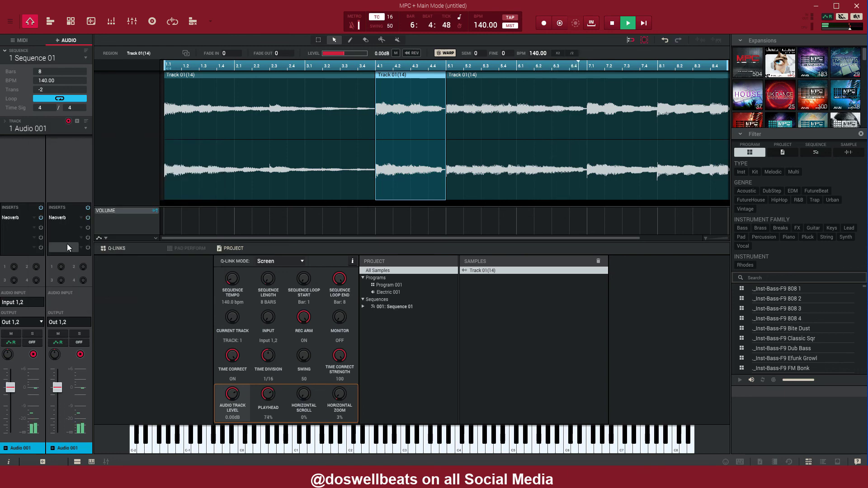
left_click(12, 219)
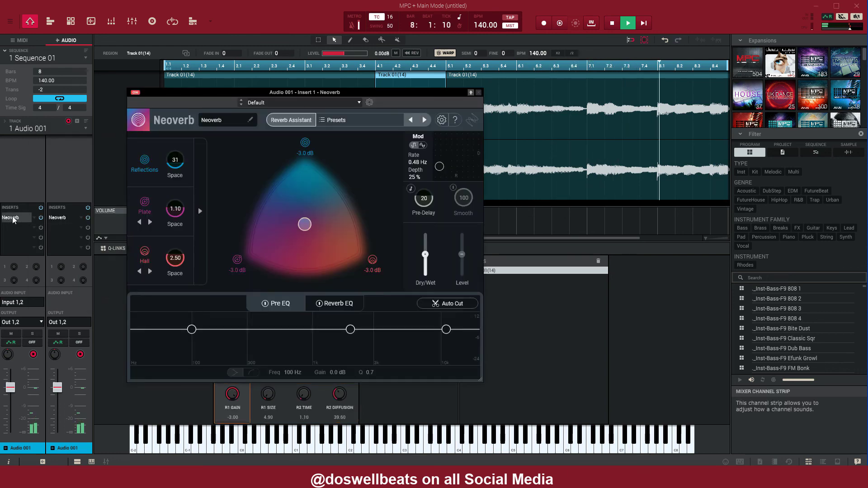
Run Neoverb's Reverb Assistant with Clean tone, size XL and dry/wet at 98%, and expand the detailed reverb parameters.
left_click(291, 120)
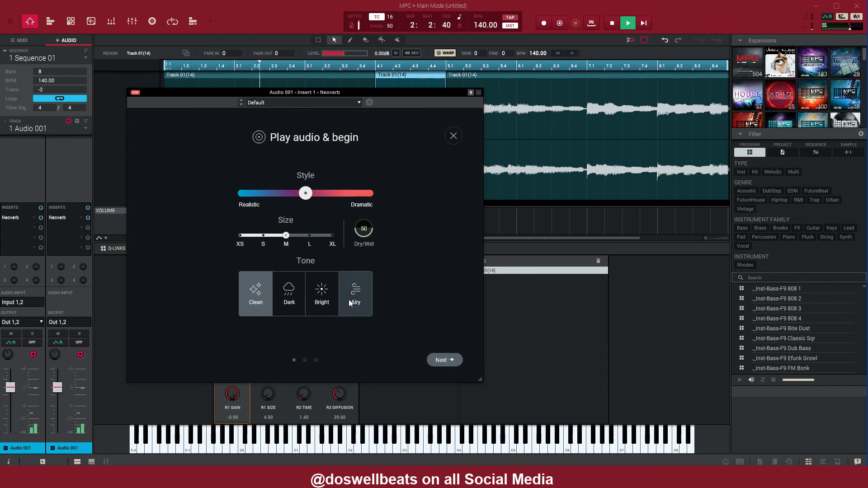
left_click(323, 297)
left_click(256, 296)
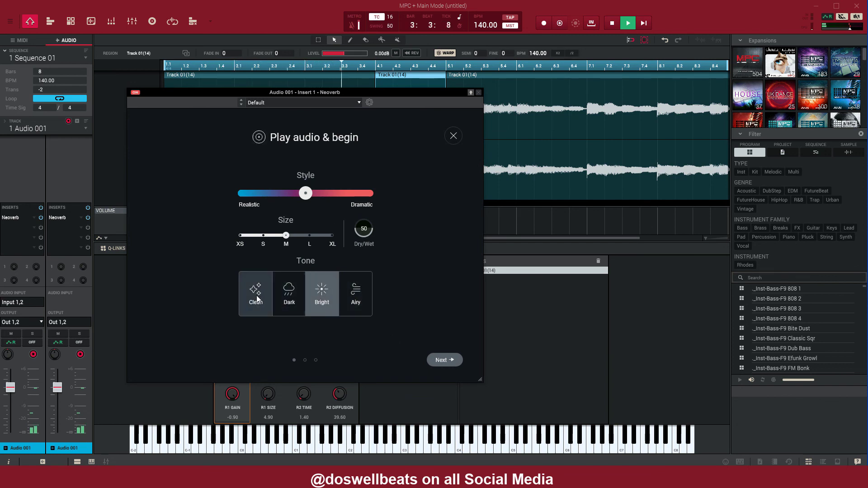
left_click(307, 238)
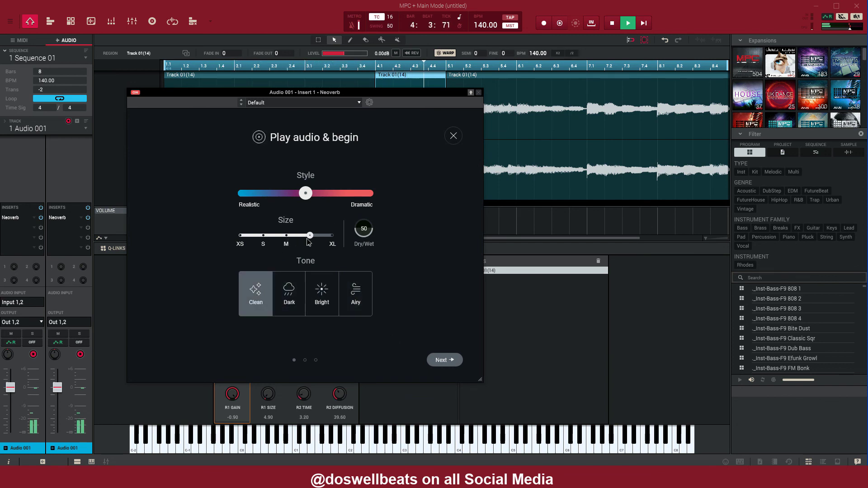
left_click(332, 236)
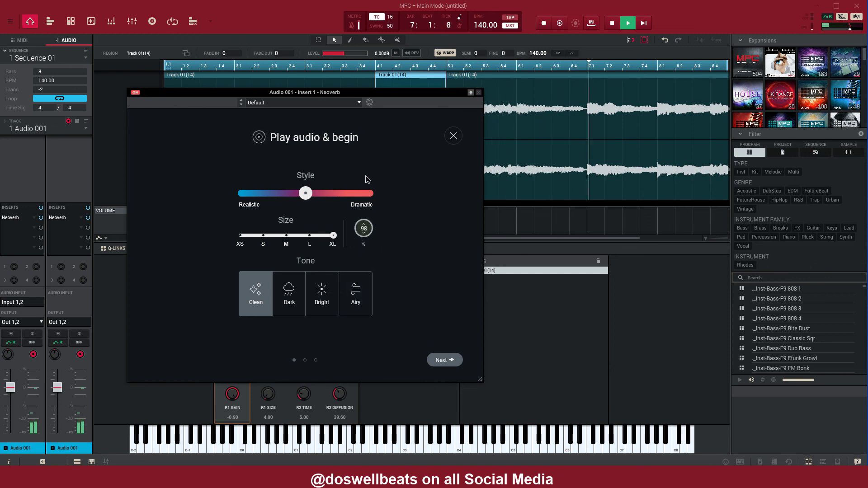
left_click(444, 360)
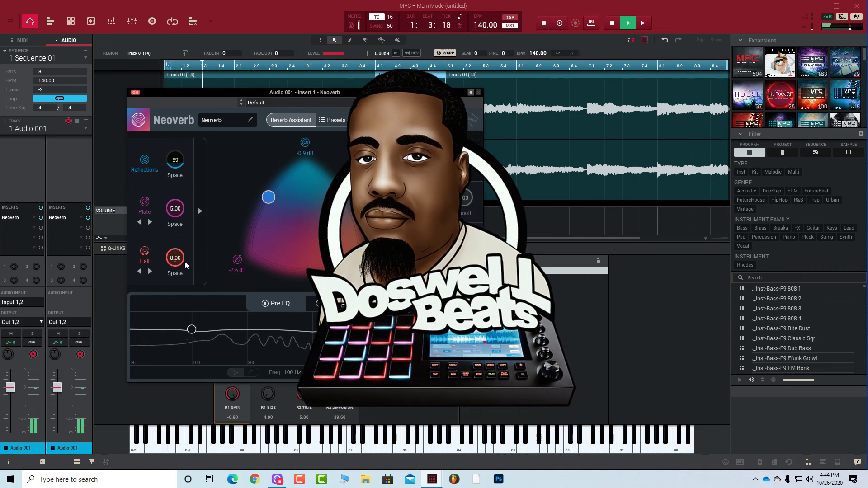
left_click(199, 210)
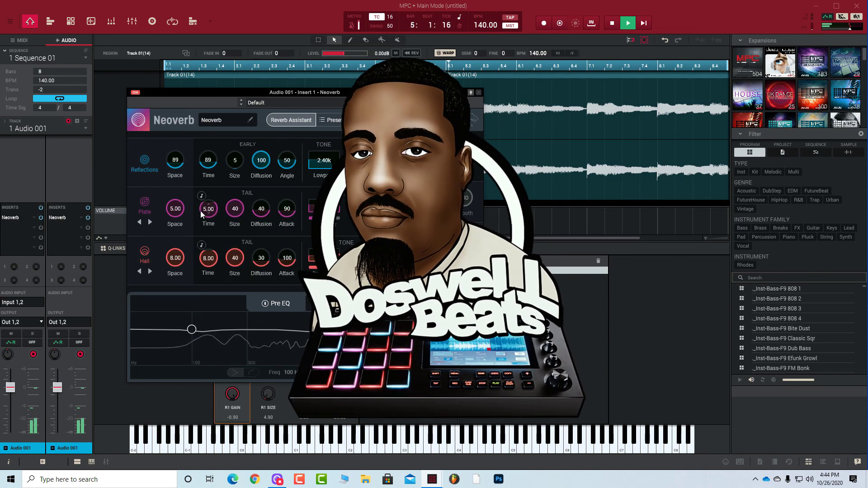